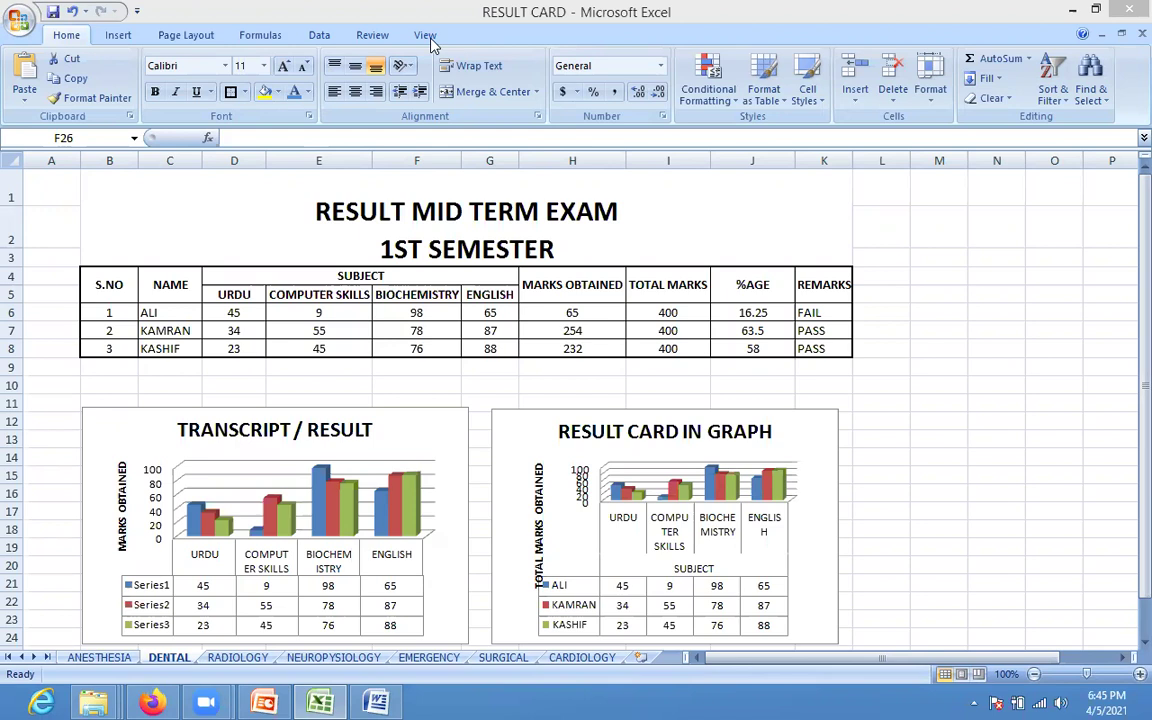
# Step: Show the DENTAL sheet in Page Break Preview and dismiss the welcome message
pyautogui.click(420, 38)
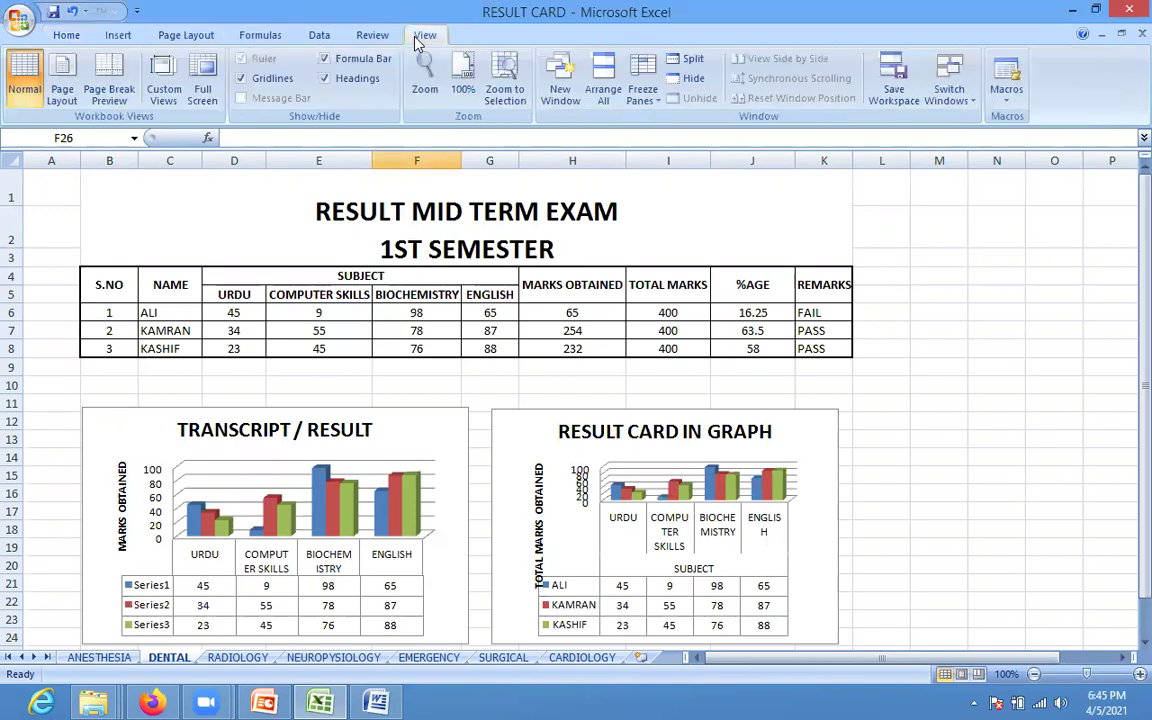
pyautogui.click(109, 82)
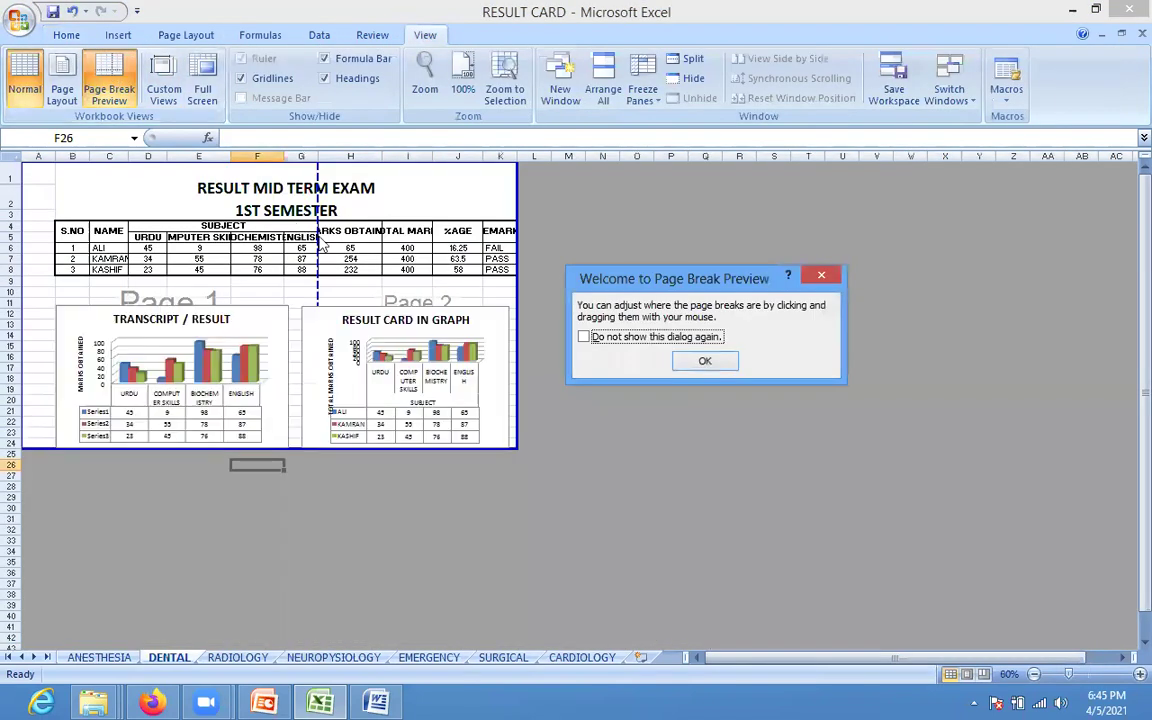
pyautogui.click(704, 361)
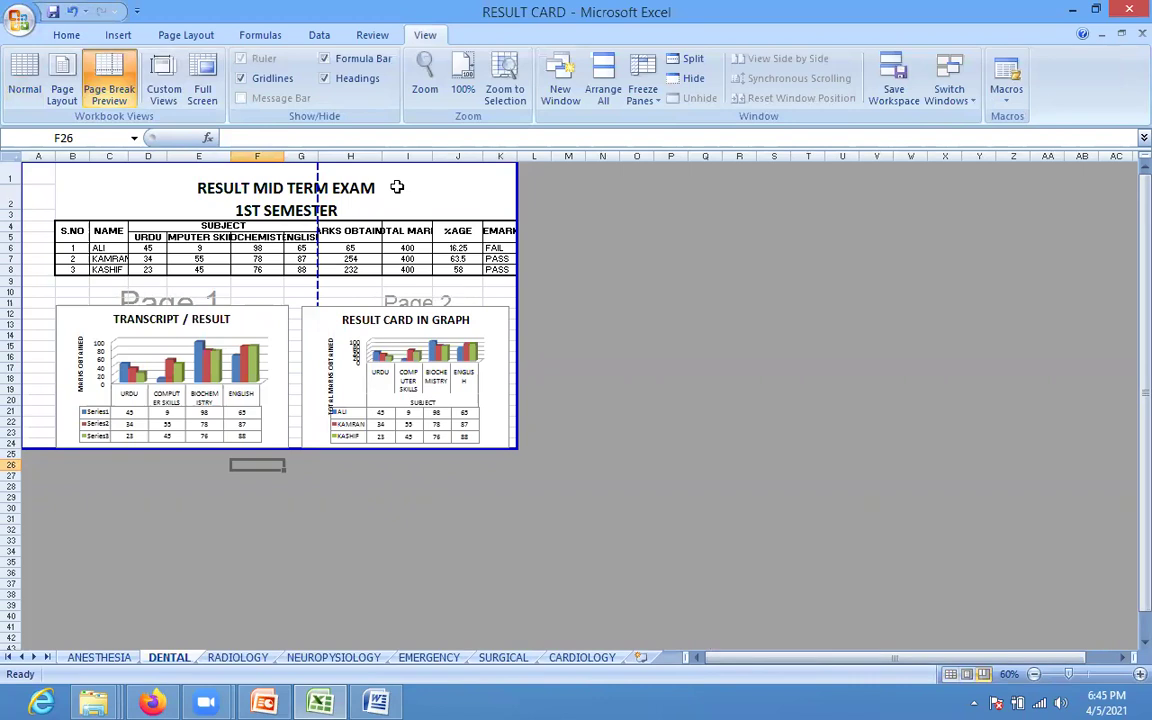
# Step: Set the DENTAL sheet's page orientation to Landscape
pyautogui.click(164, 31)
pyautogui.click(184, 88)
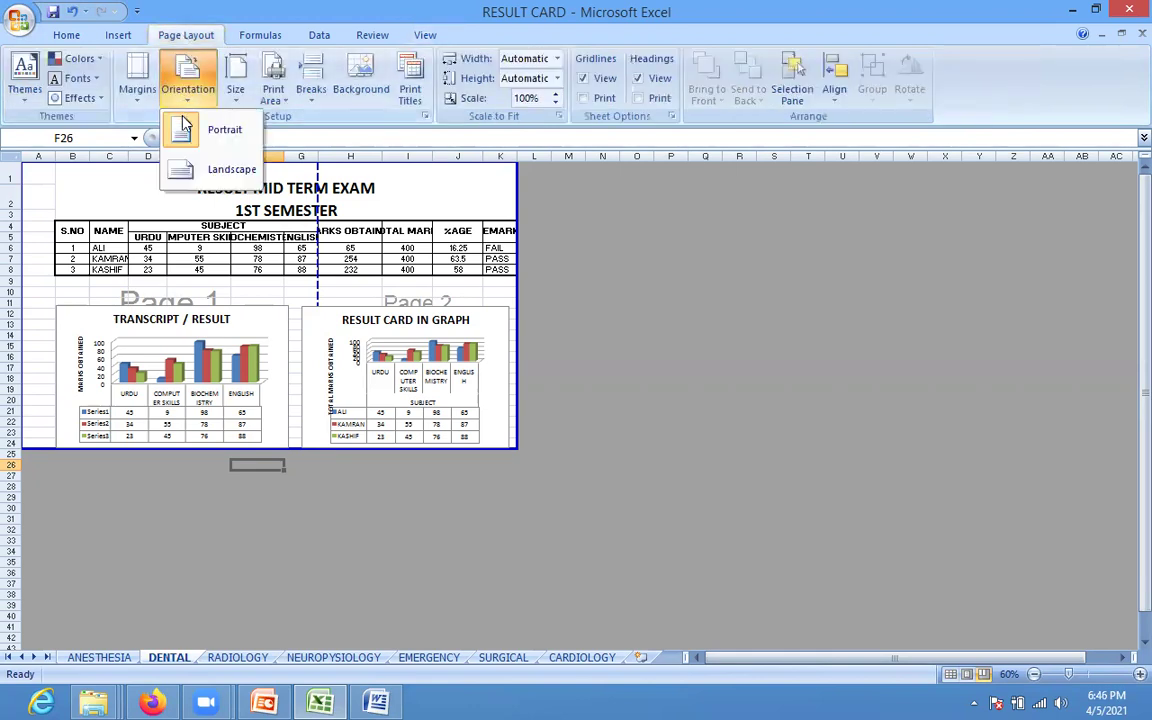
pyautogui.click(177, 172)
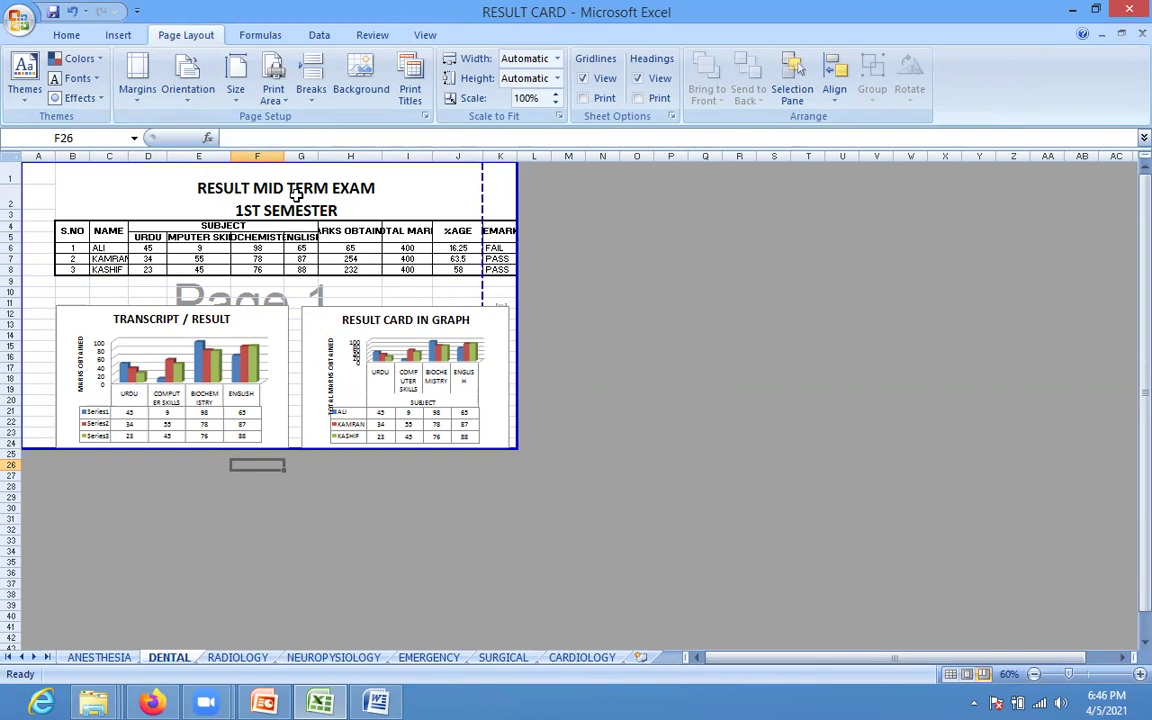
# Step: Delete the empty column A in front of the result table
pyautogui.click(424, 36)
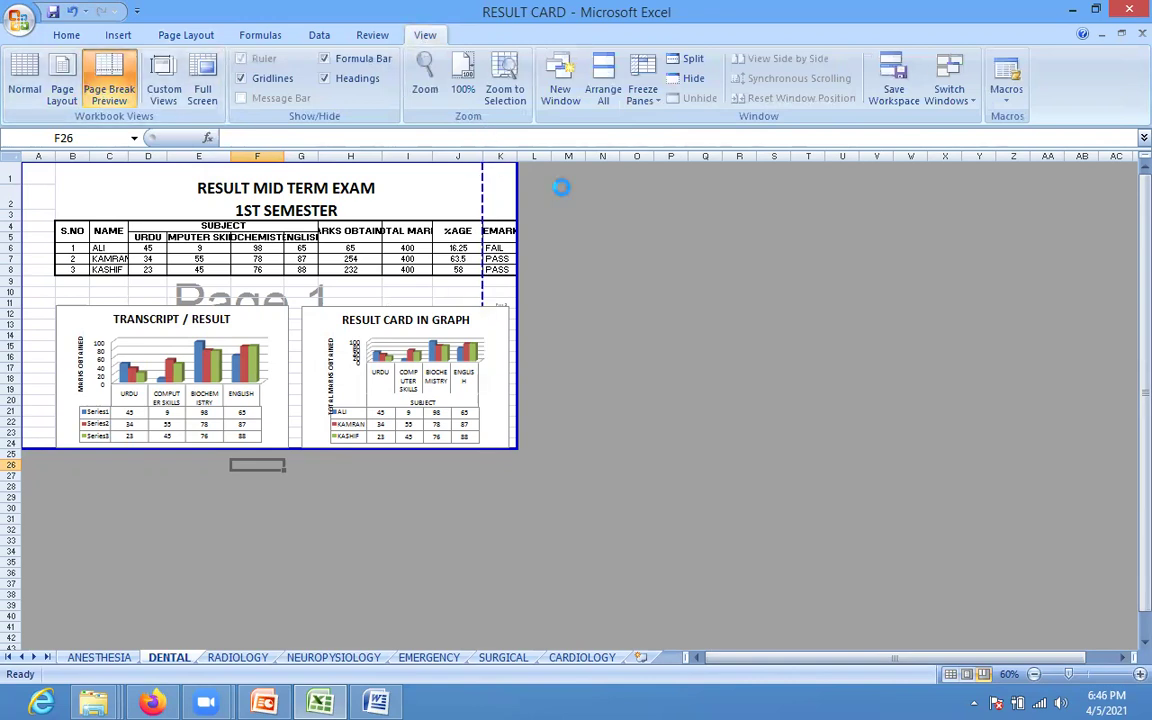
pyautogui.click(42, 155)
pyautogui.rightClick(42, 156)
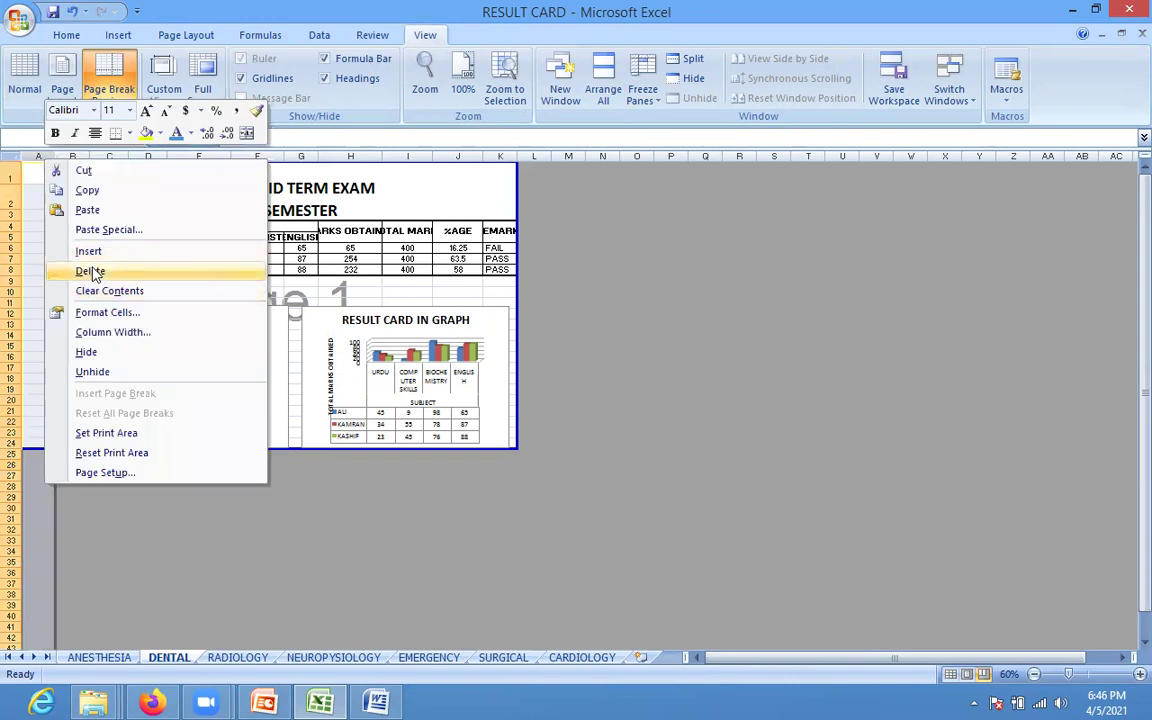
pyautogui.click(90, 266)
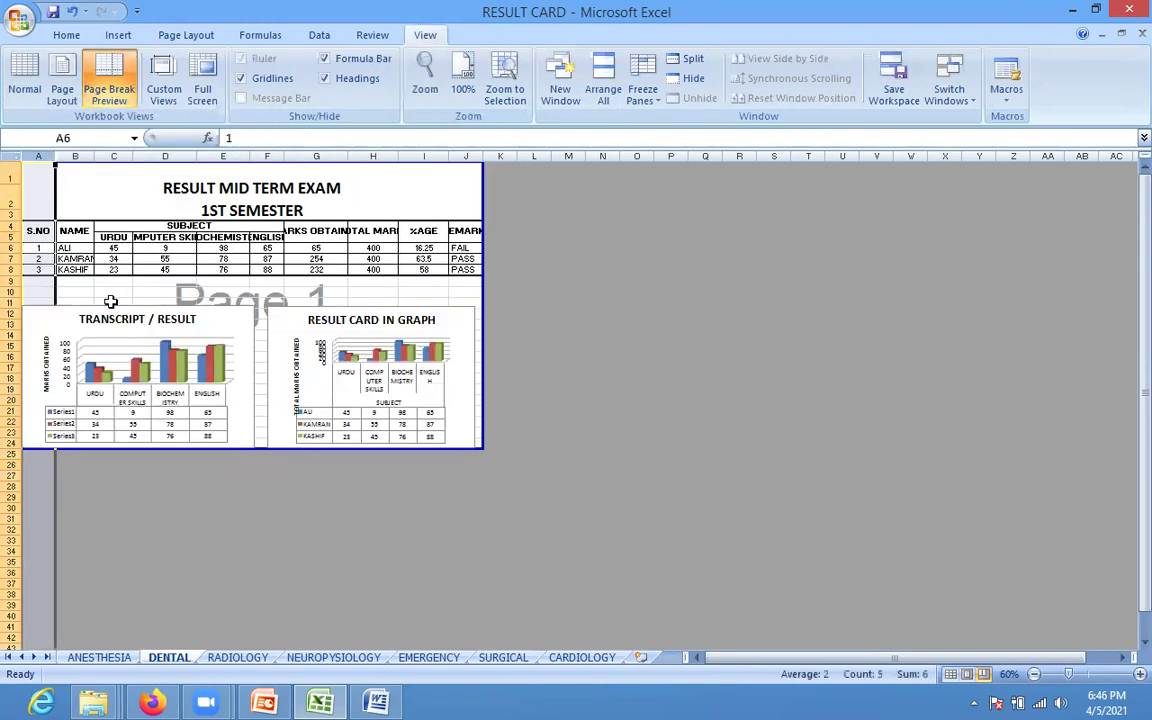
pyautogui.click(110, 300)
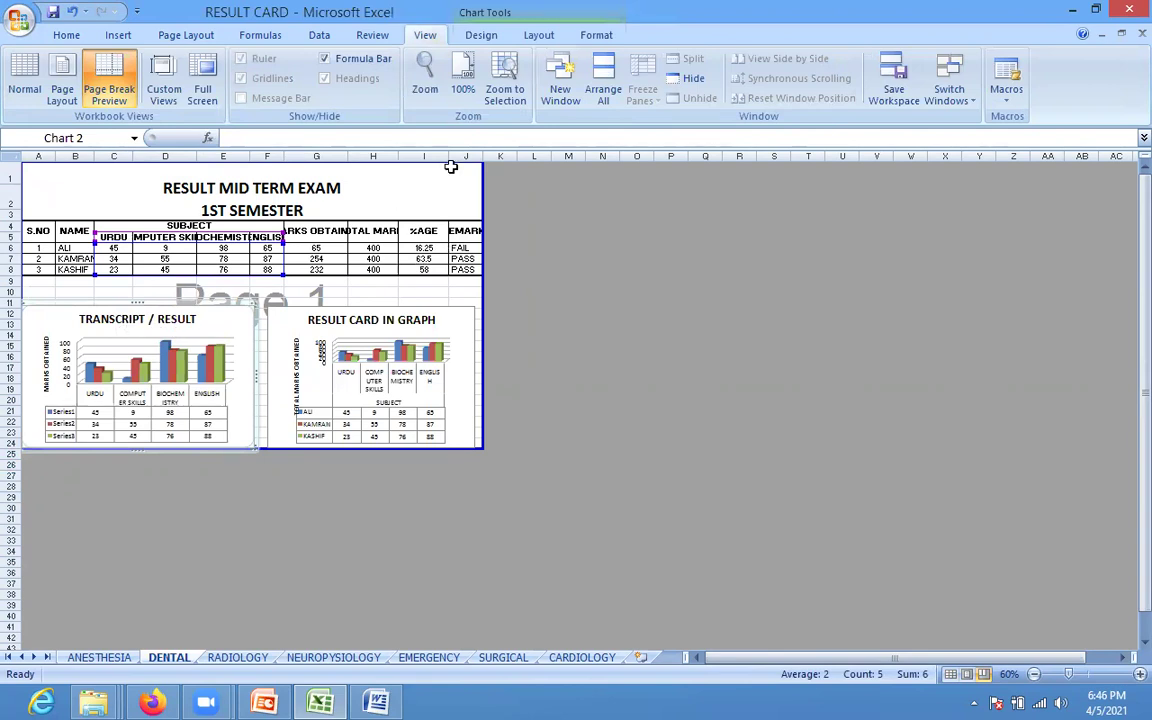
# Step: Resize the %AGE, REMARKS, MARKS OBTAINED and NAME columns to fit their contents
pyautogui.moveTo(447, 156); pyautogui.dragTo(466, 157)
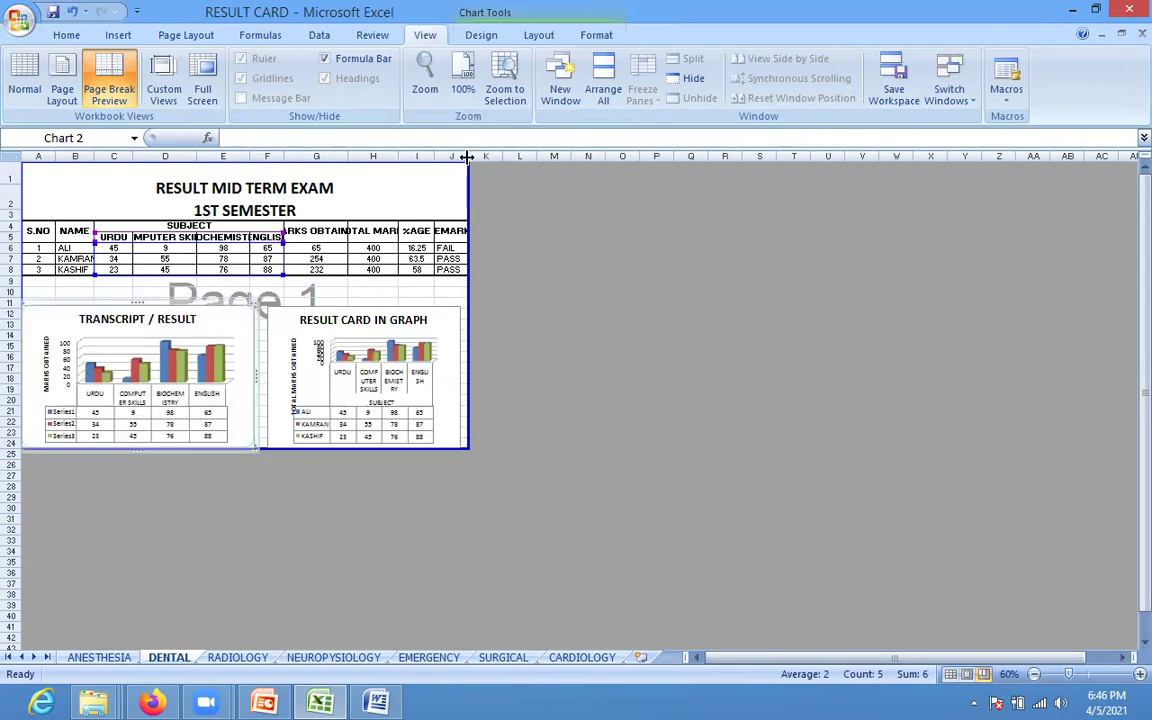
pyautogui.doubleClick(467, 156)
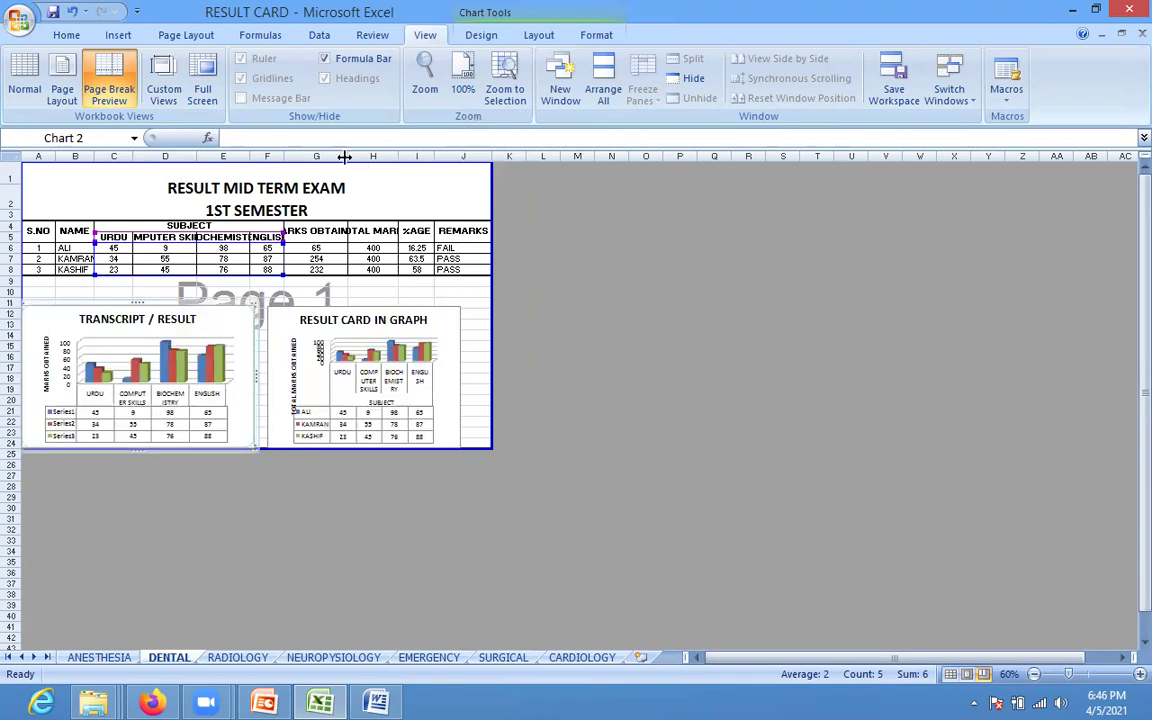
pyautogui.moveTo(349, 156); pyautogui.dragTo(385, 156)
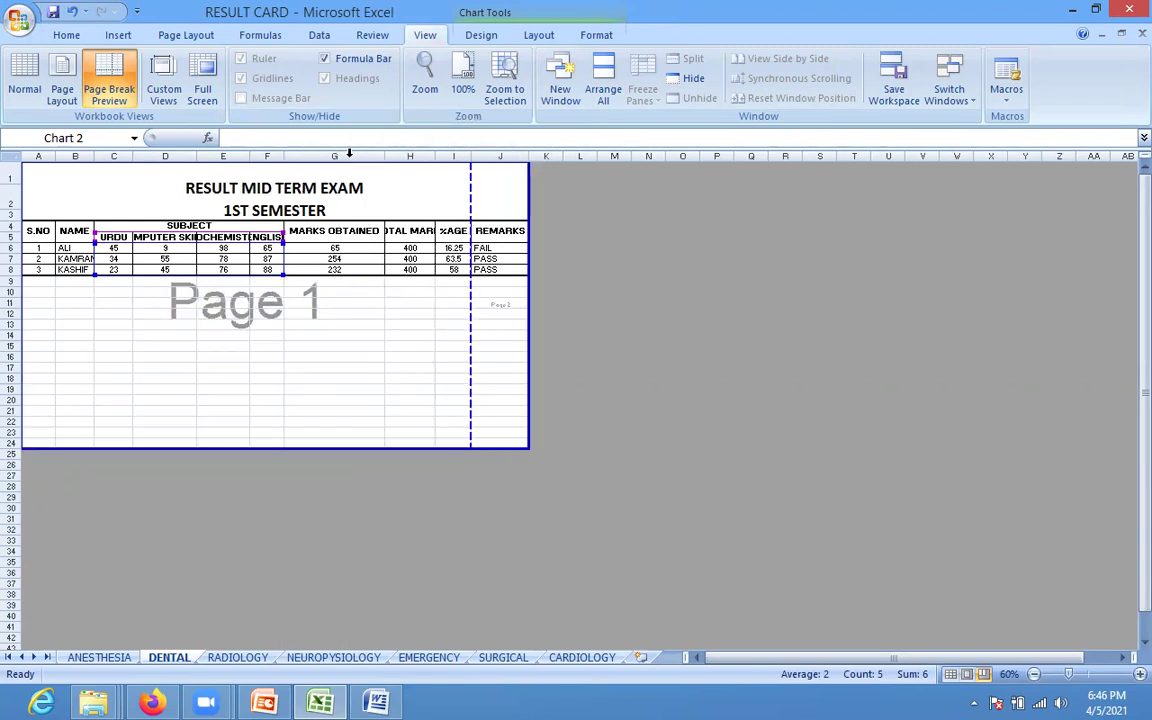
pyautogui.doubleClick(90, 157)
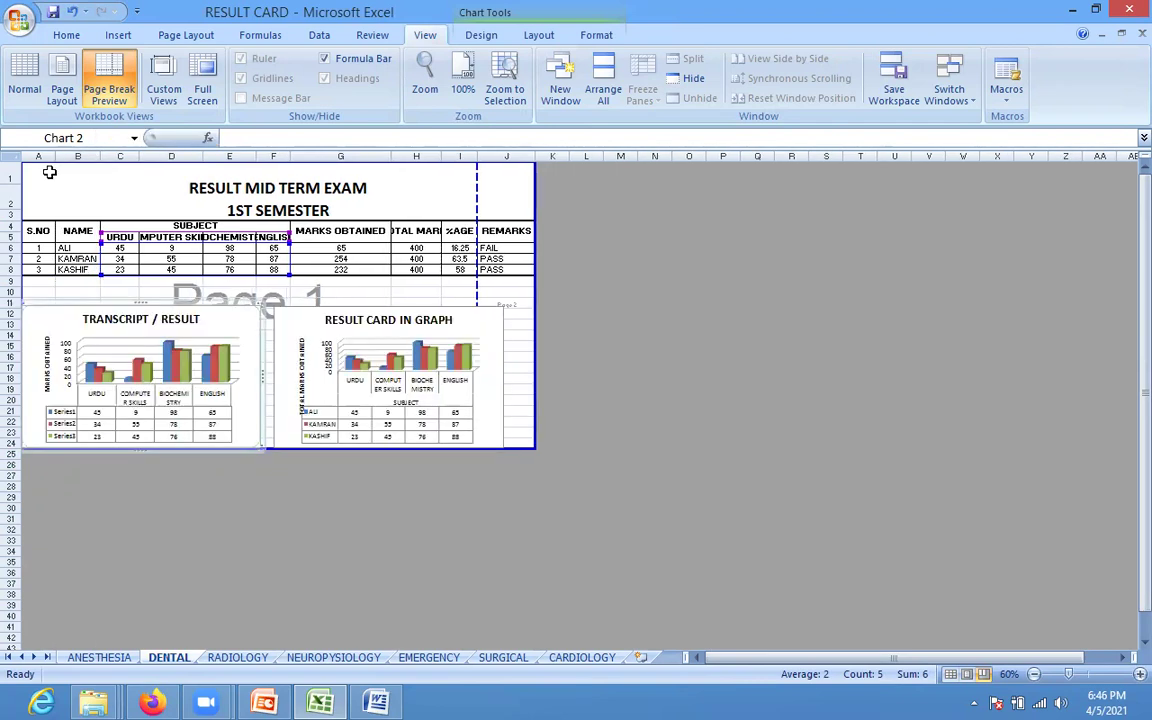
# Step: Narrow the S.NO column slightly and fit the COMPUTER SKILLS, BIOCHEMISTRY and ENGLISH columns to their headings
pyautogui.moveTo(55, 158); pyautogui.dragTo(53, 158)
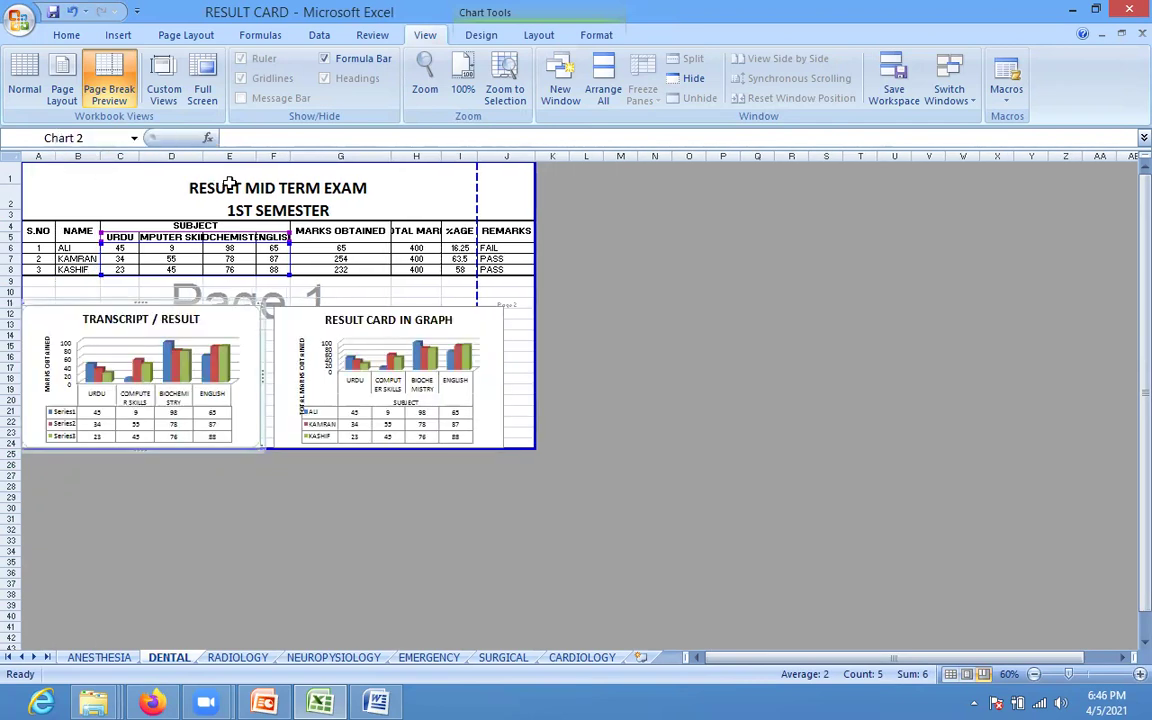
pyautogui.doubleClick(199, 157)
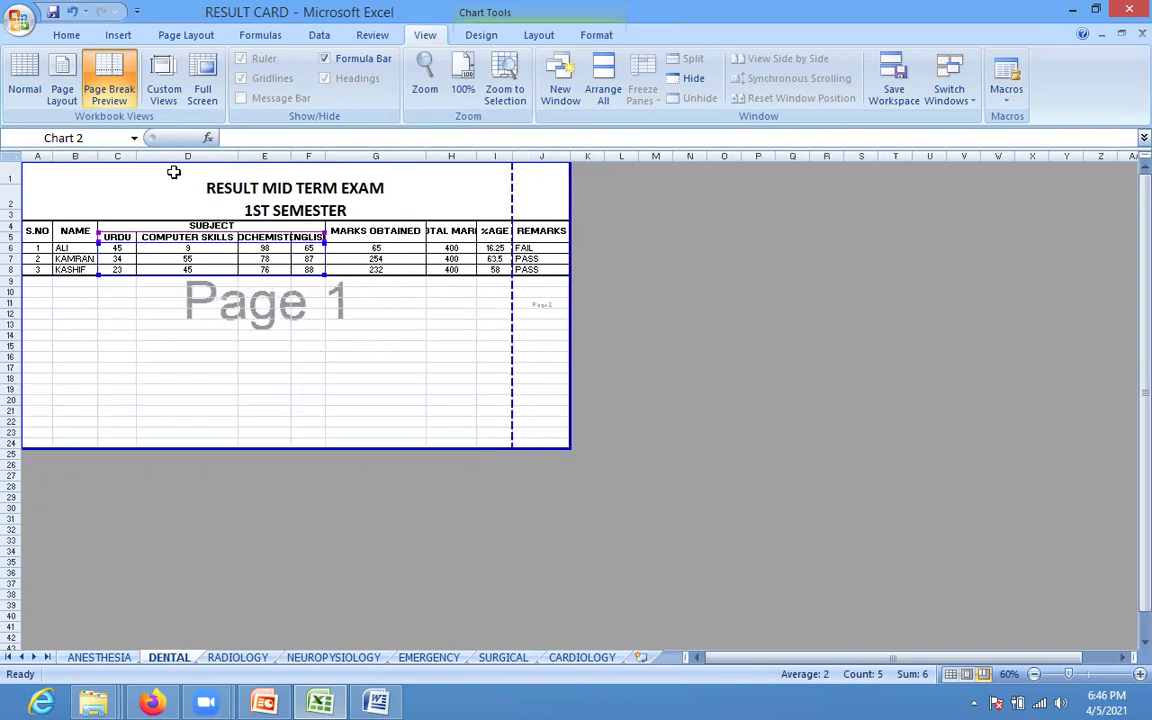
pyautogui.doubleClick(290, 152)
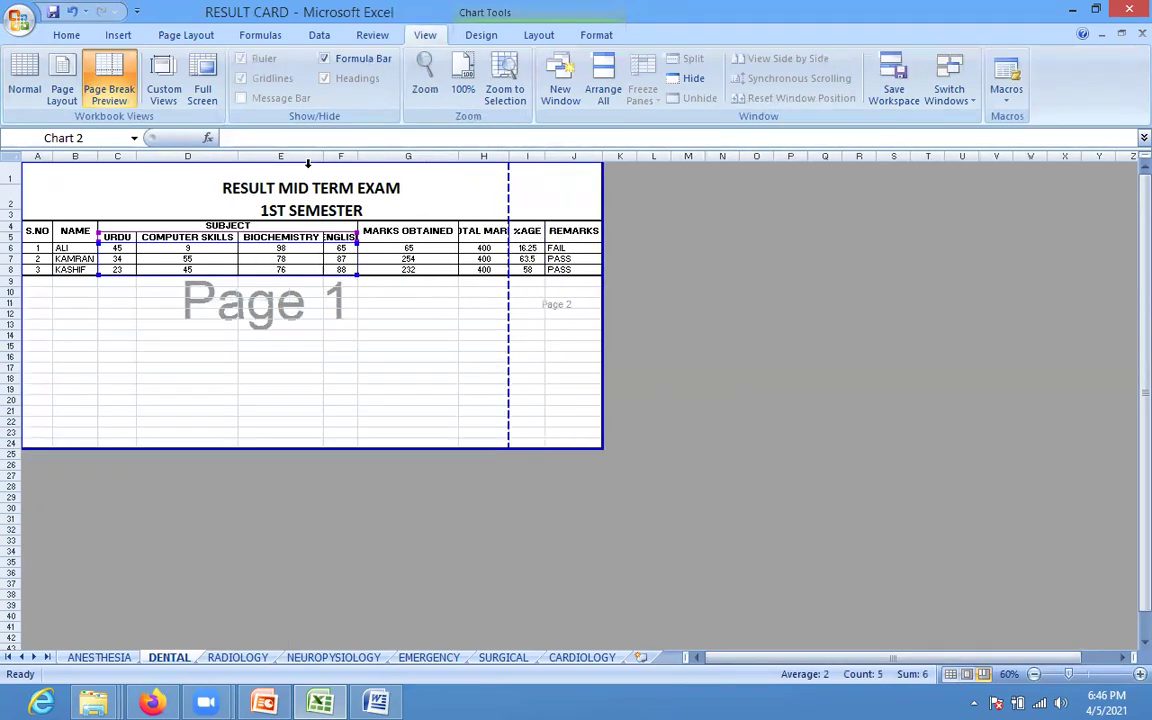
pyautogui.doubleClick(359, 155)
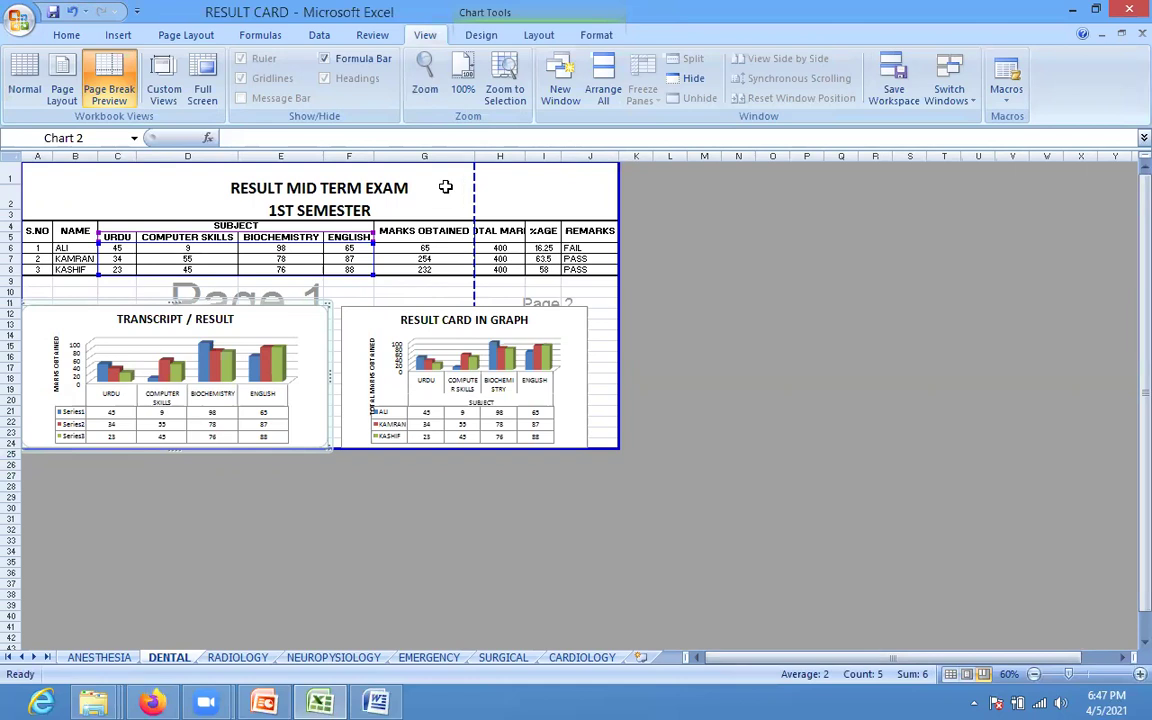
# Step: Fit the TOTAL MARKS column to its heading and extend the first printed page through column J and row 25
pyautogui.click(444, 171)
pyautogui.doubleClick(523, 155)
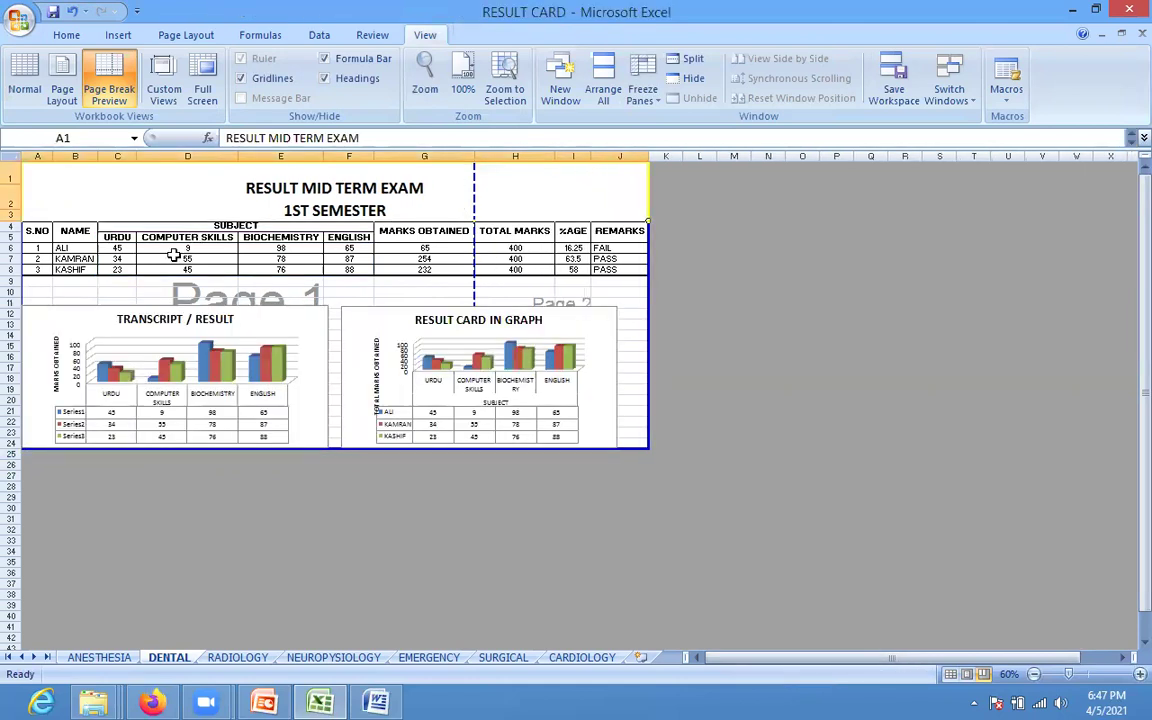
pyautogui.moveTo(475, 209); pyautogui.dragTo(762, 214)
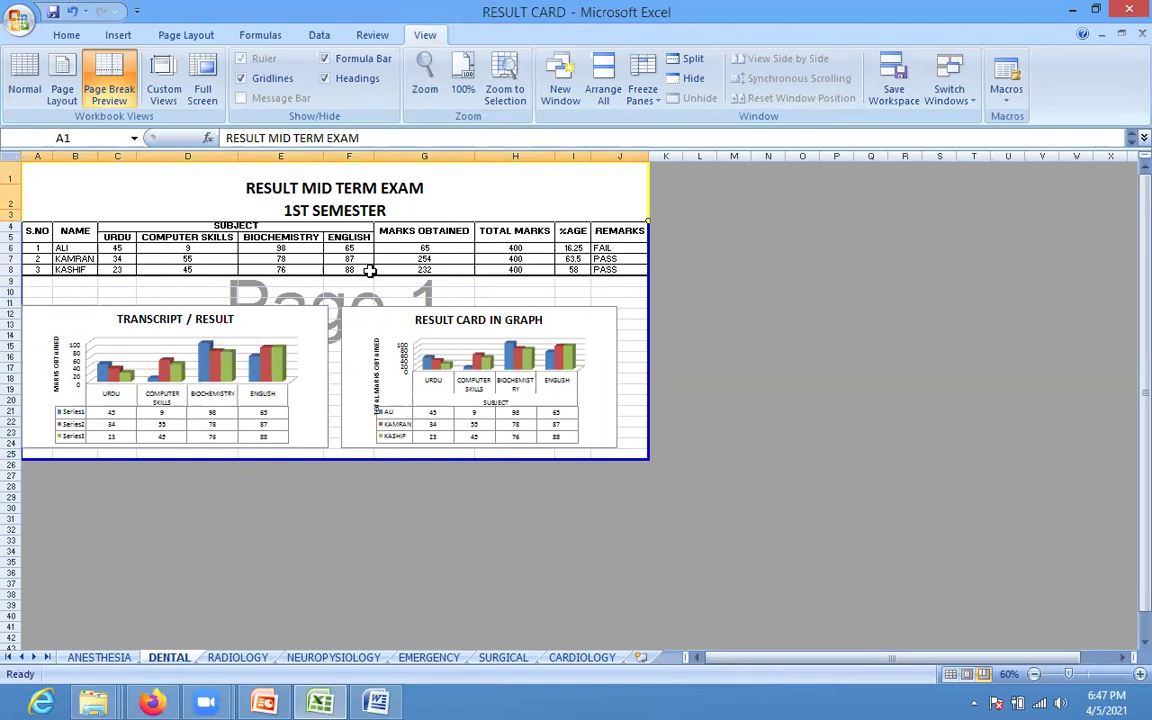
# Step: Try the Portrait page orientation on the sheet and set it back to Landscape
pyautogui.click(170, 35)
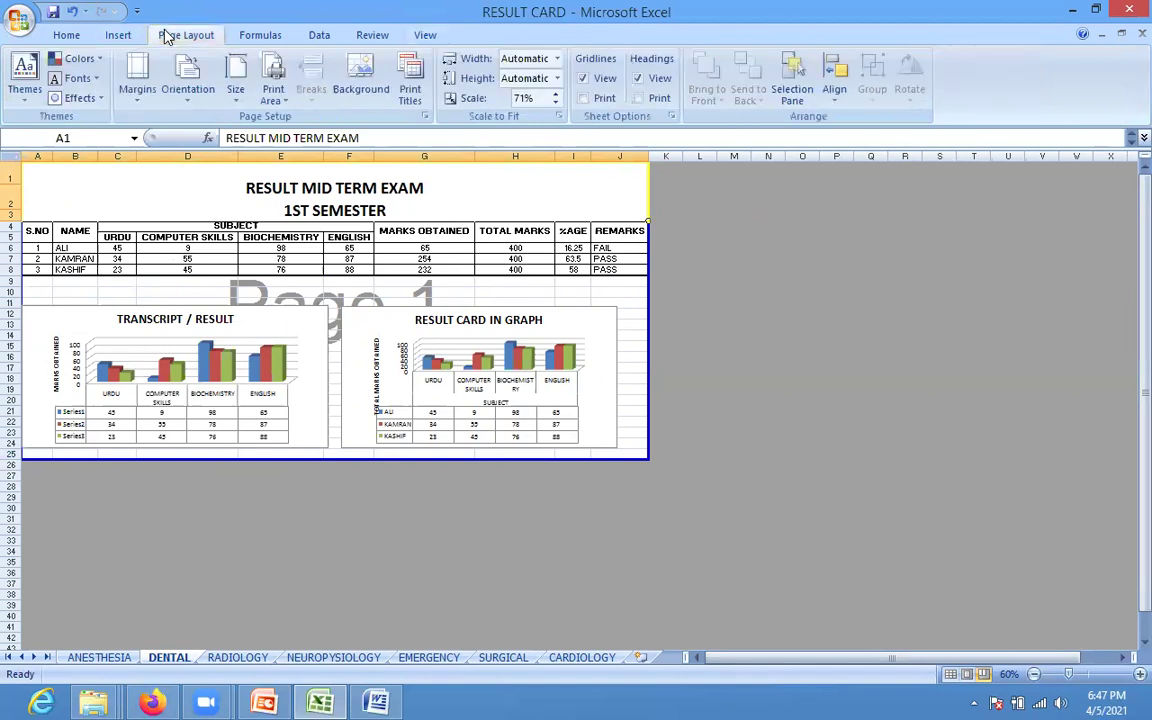
pyautogui.click(187, 90)
pyautogui.click(200, 122)
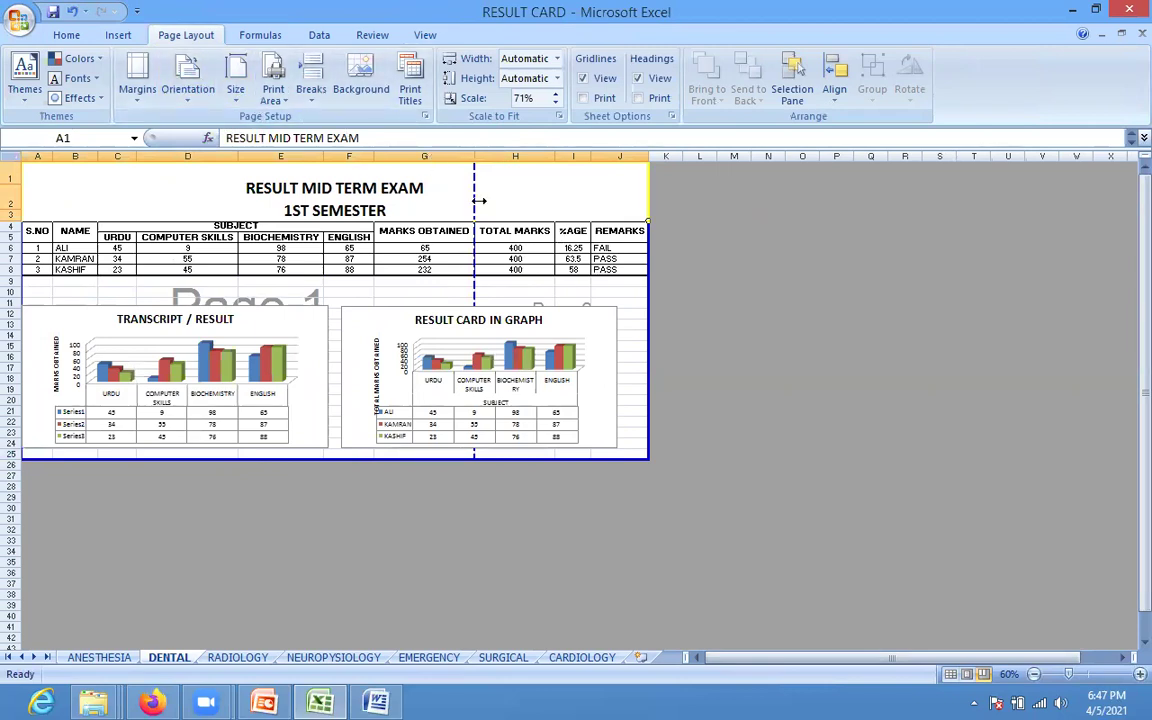
pyautogui.click(188, 85)
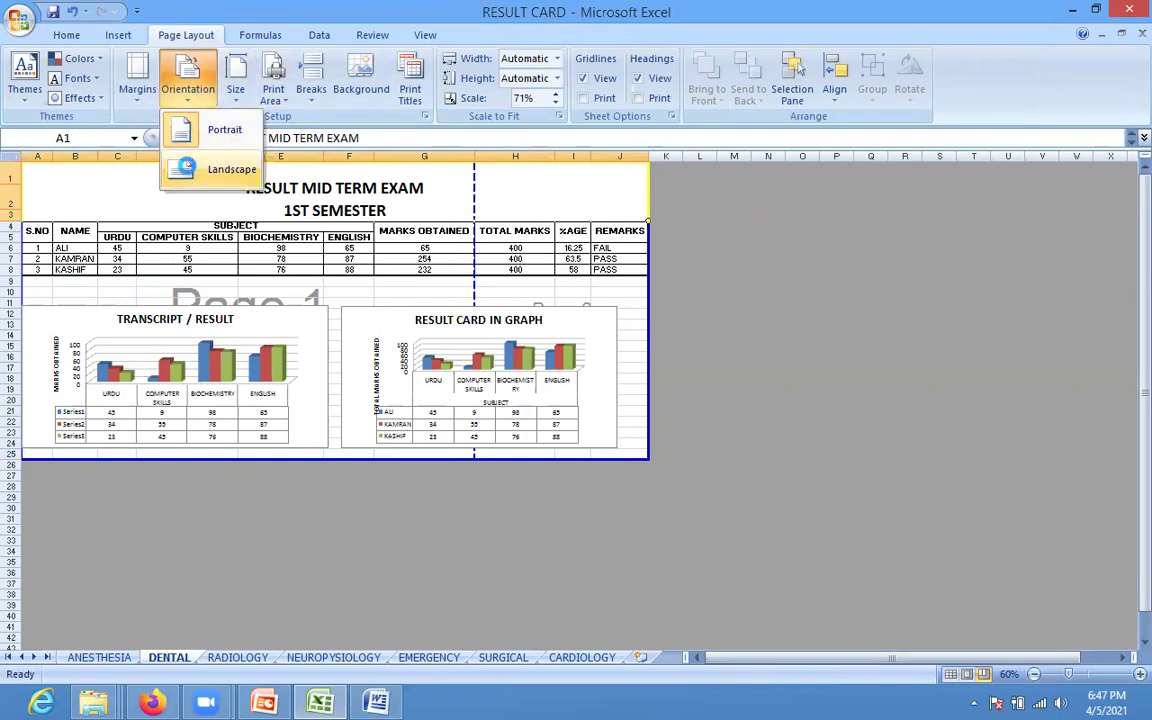
pyautogui.click(190, 171)
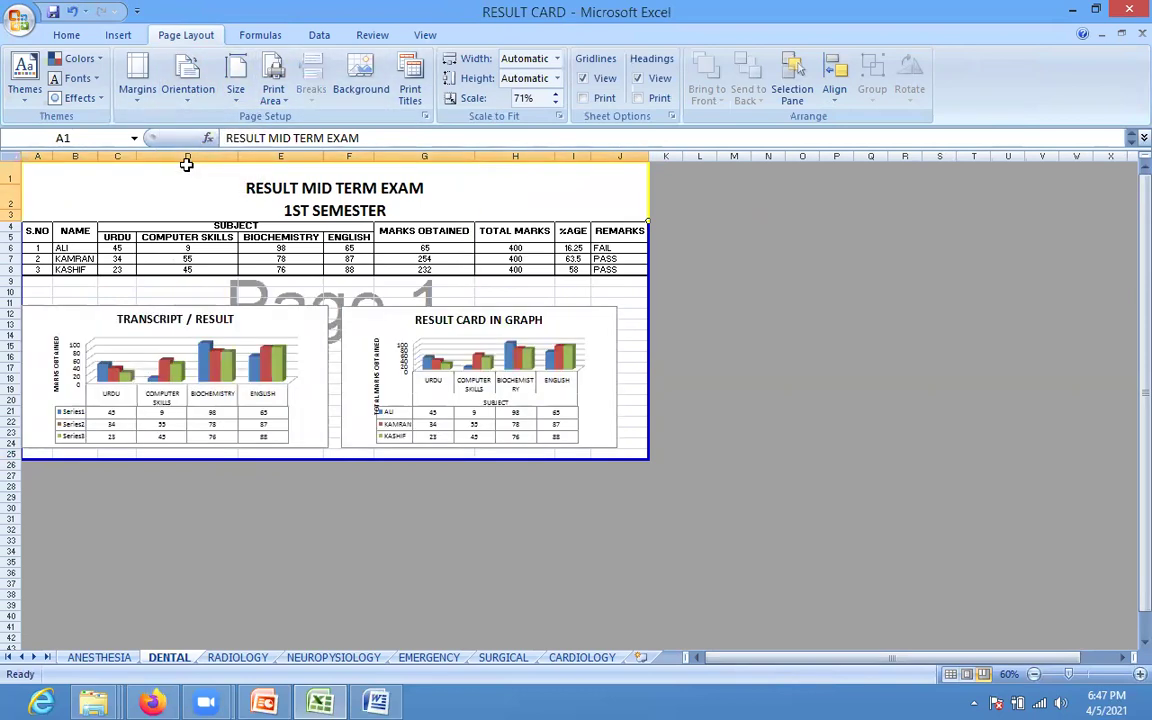
# Step: Return the DENTAL sheet from Page Break Preview to Normal view
pyautogui.hotkey('alt', 'w')
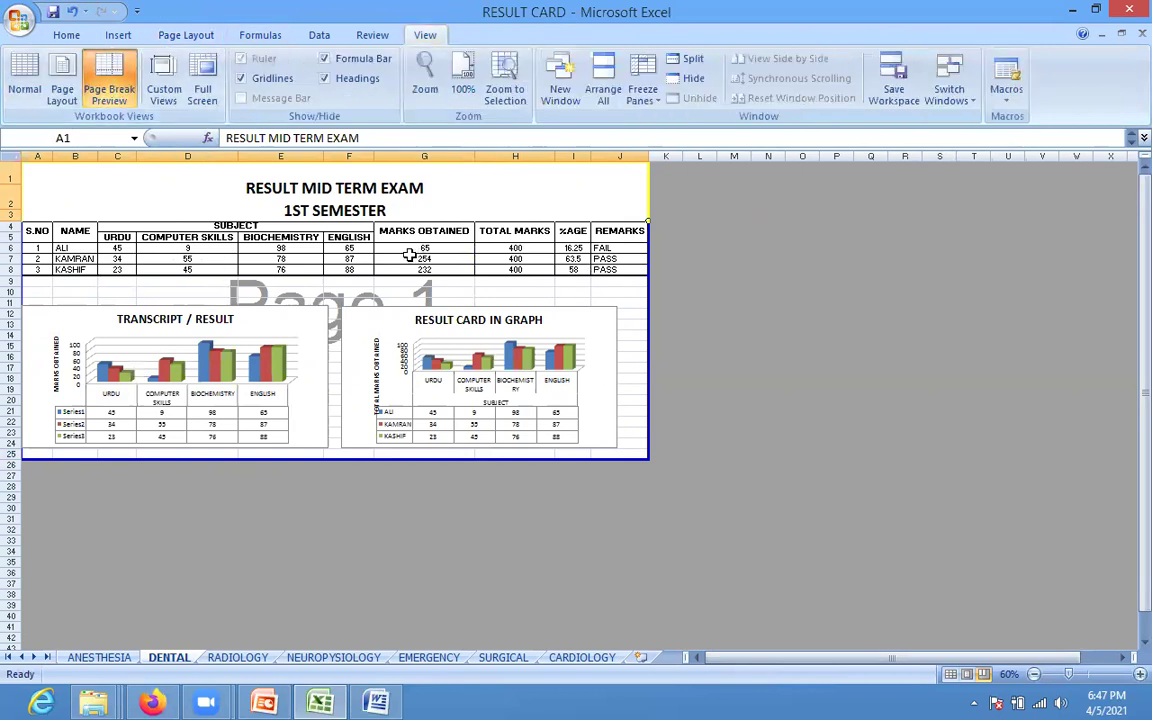
pyautogui.click(190, 36)
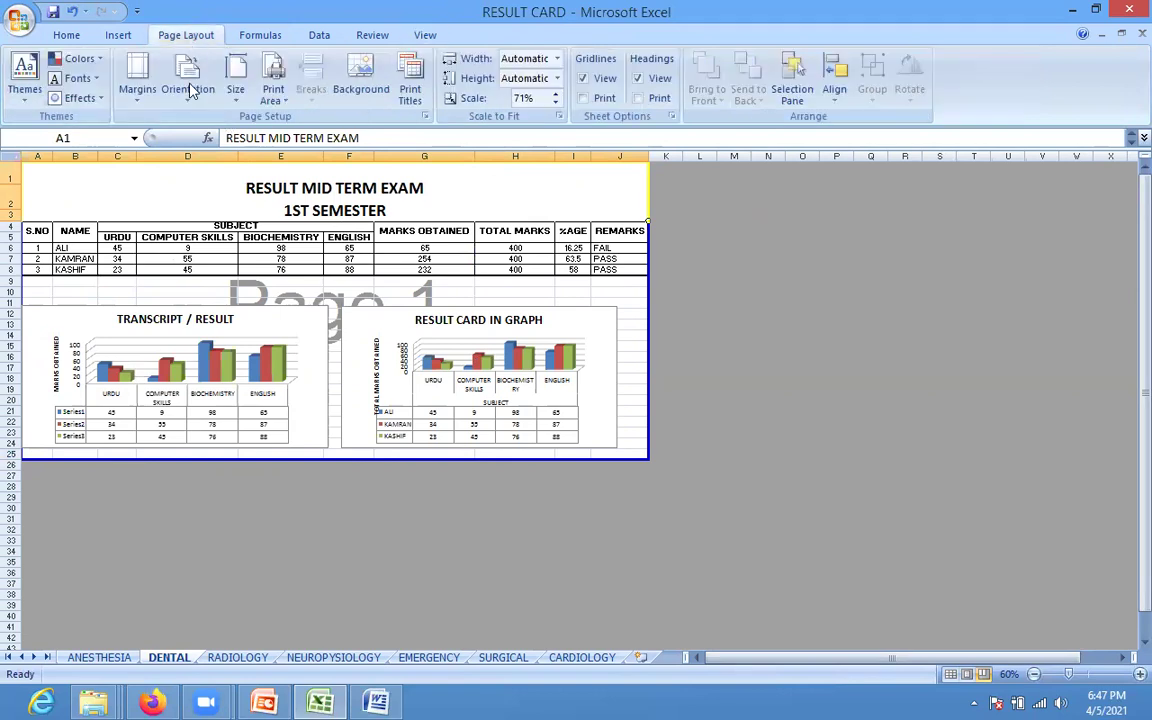
pyautogui.click(425, 37)
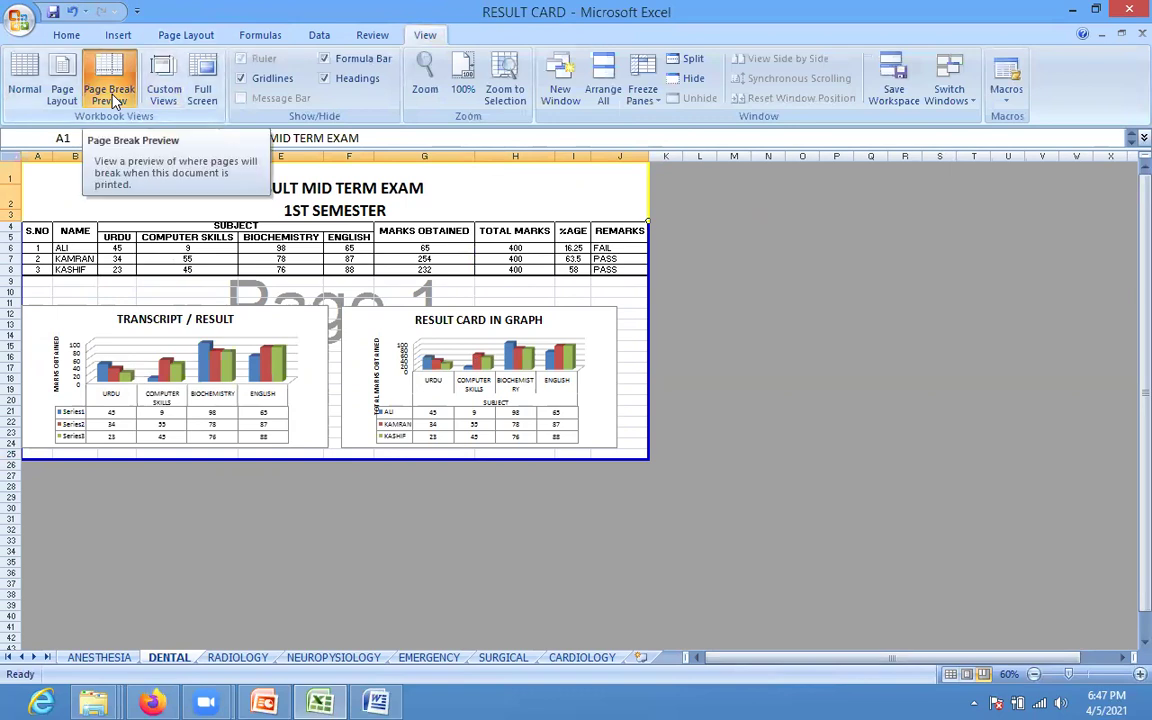
pyautogui.click(24, 80)
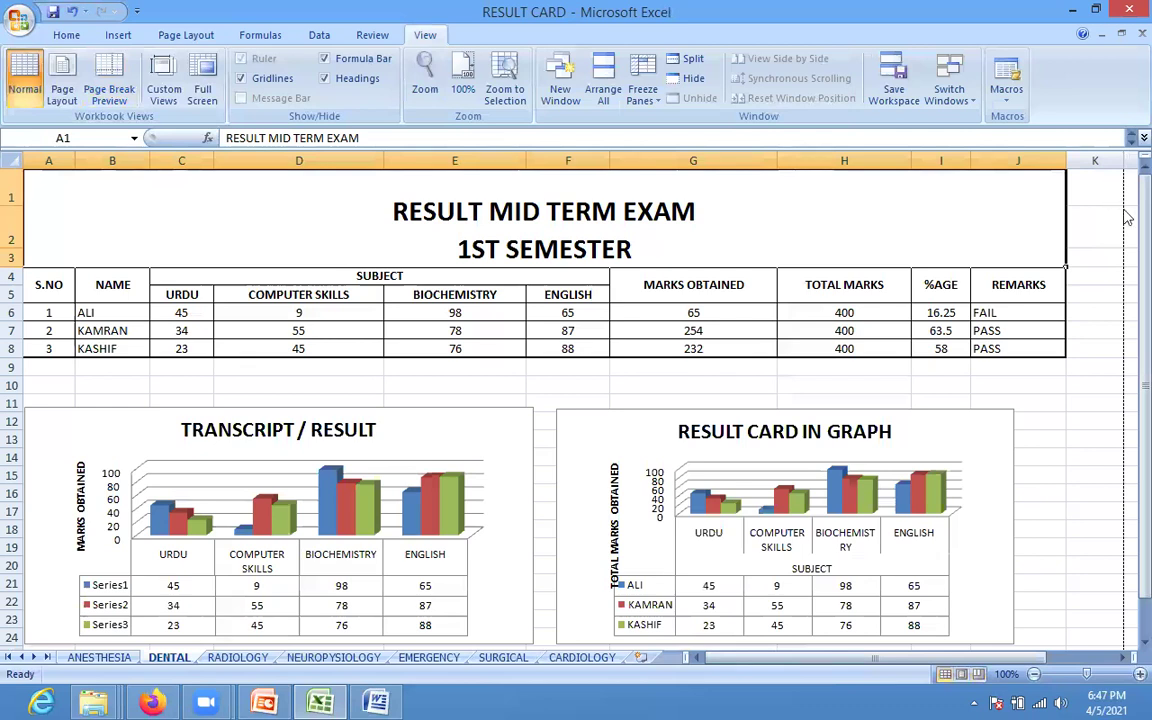
# Step: Examine the dotted page boundaries and the blank printable area below the charts in Normal view
pyautogui.moveTo(1143, 225); pyautogui.dragTo(1143, 452)
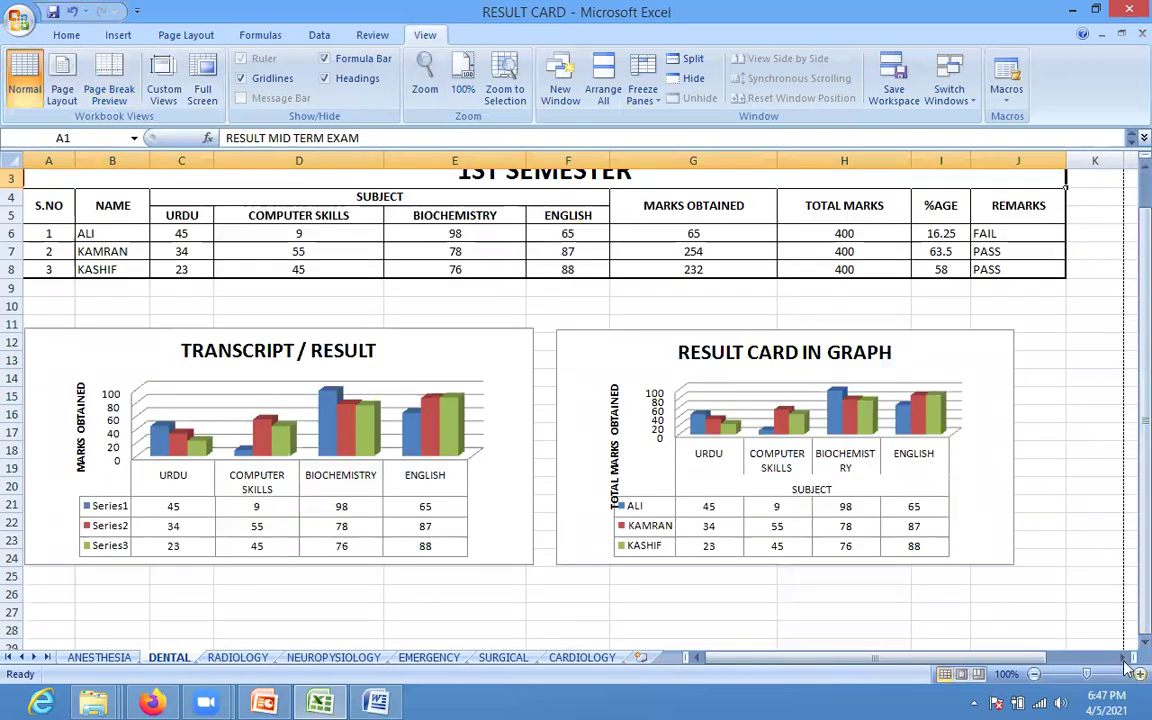
pyautogui.scroll(-2, 1127, 655)
pyautogui.scroll(-7, 1127, 652)
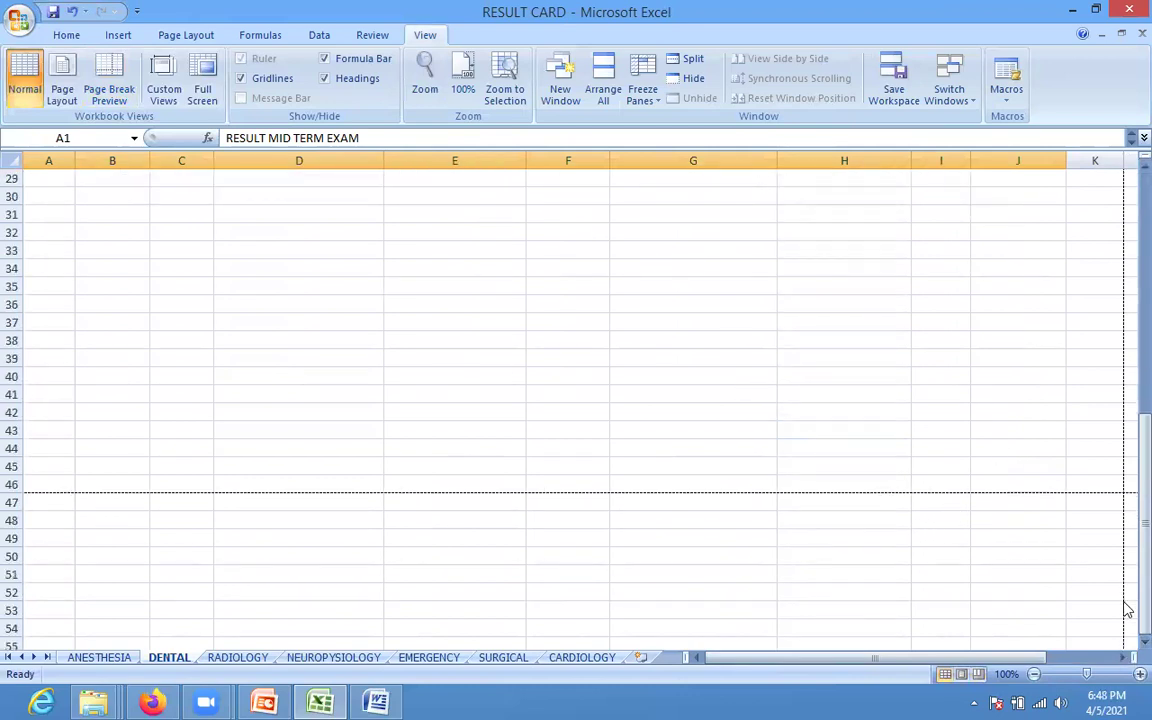
pyautogui.moveTo(1127, 571); pyautogui.dragTo(1127, 471)
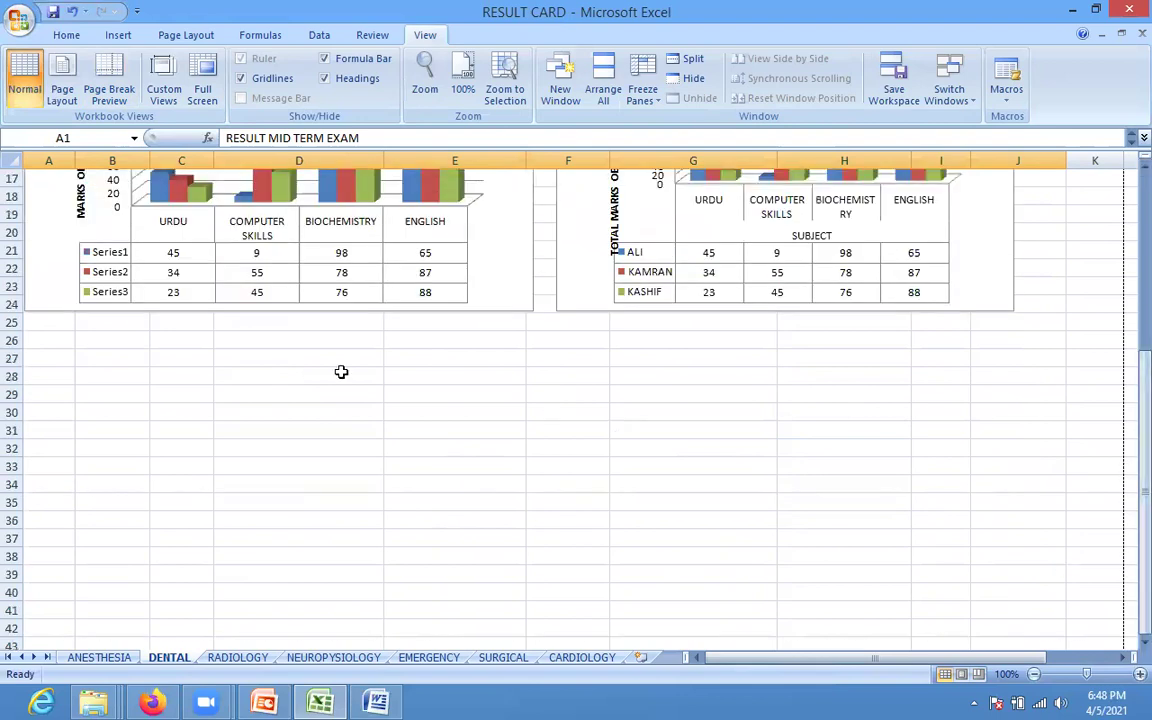
pyautogui.moveTo(112, 385); pyautogui.dragTo(380, 500)
pyautogui.click(440, 485)
pyautogui.moveTo(690, 358); pyautogui.dragTo(1053, 465)
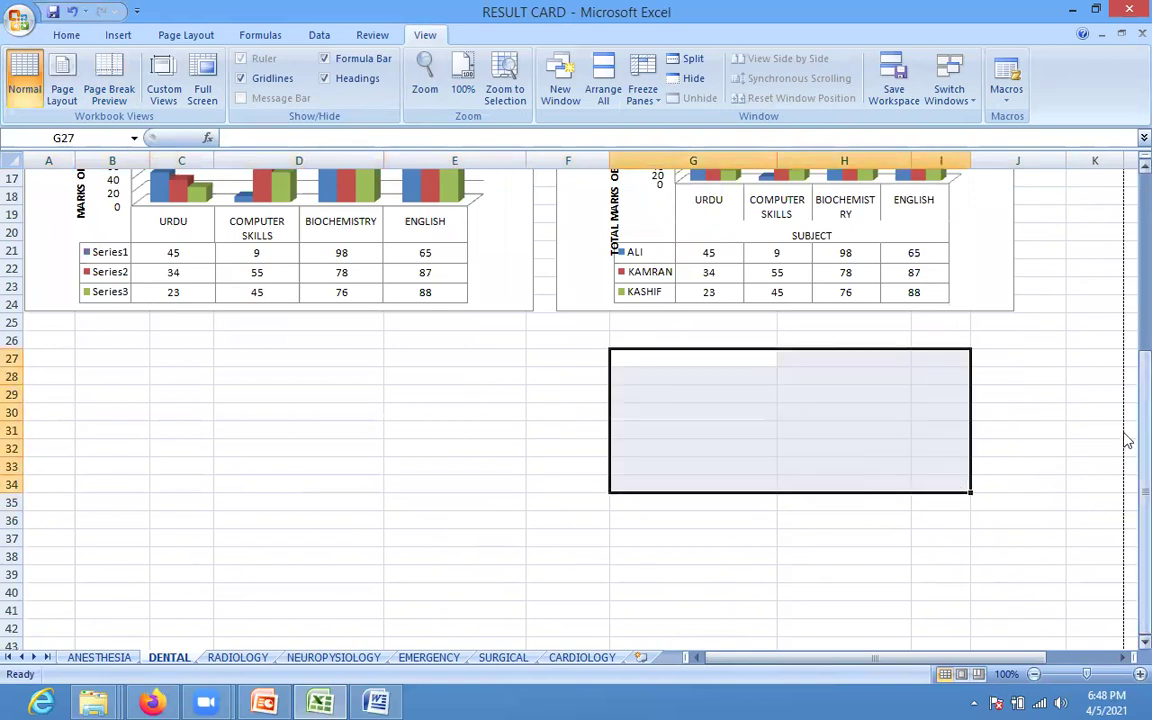
pyautogui.scroll(5, 1124, 200)
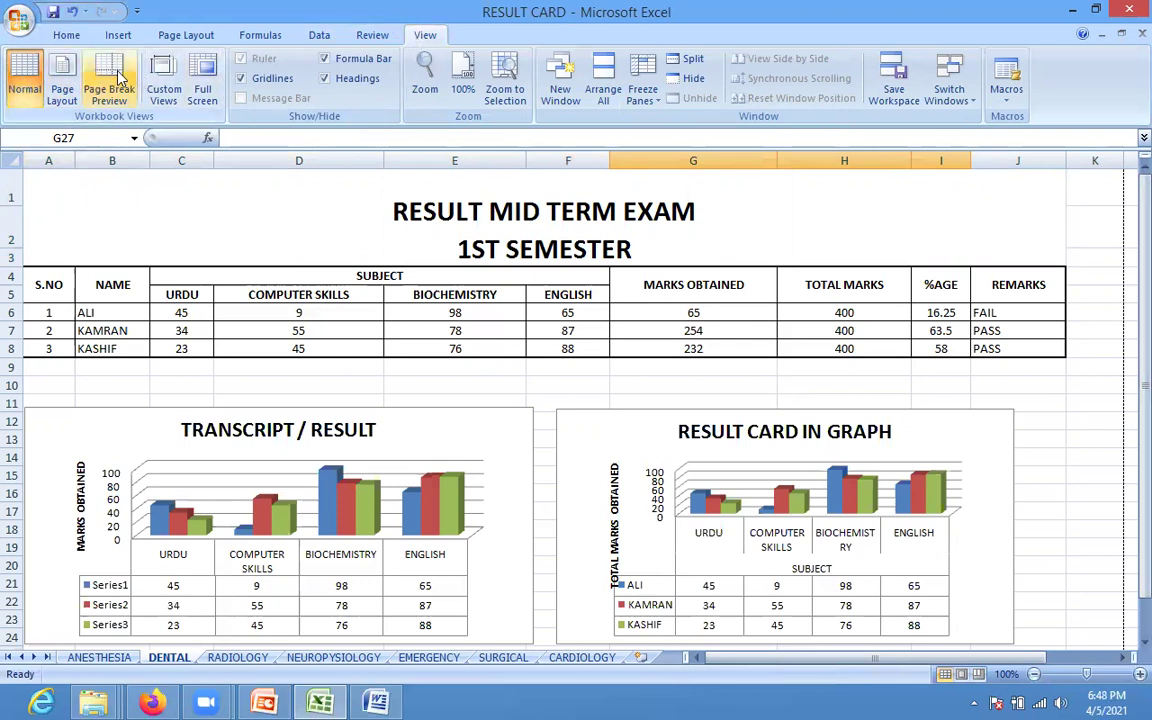
pyautogui.click(168, 35)
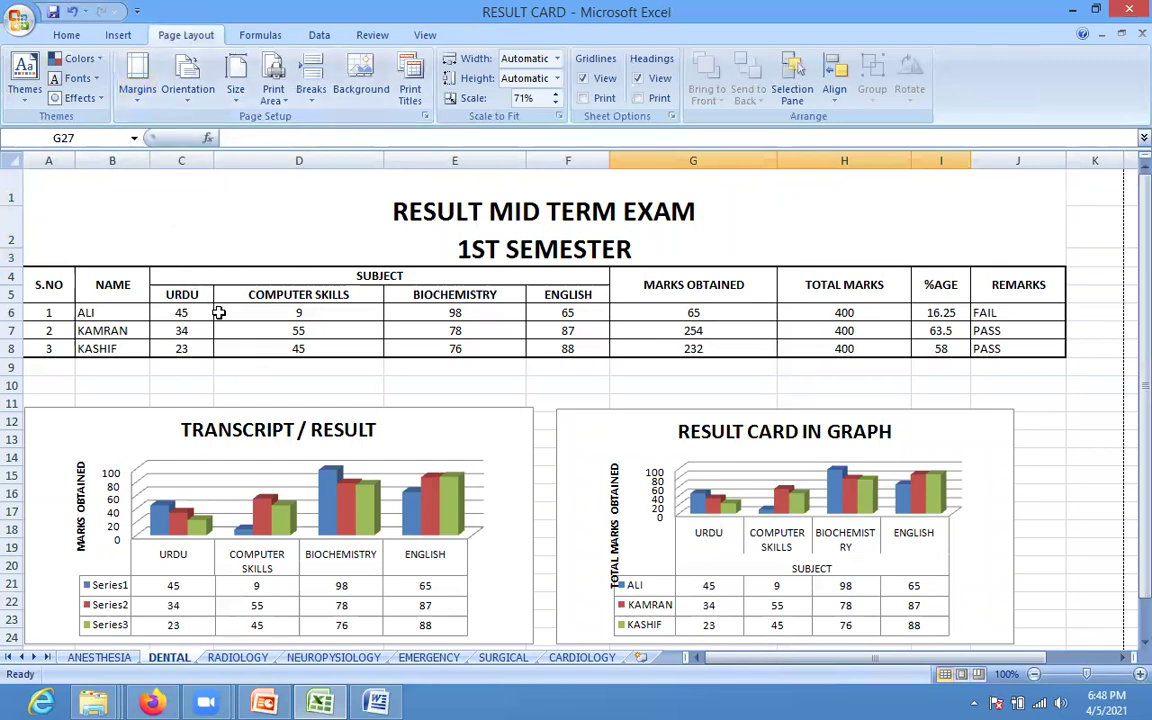
pyautogui.click(66, 36)
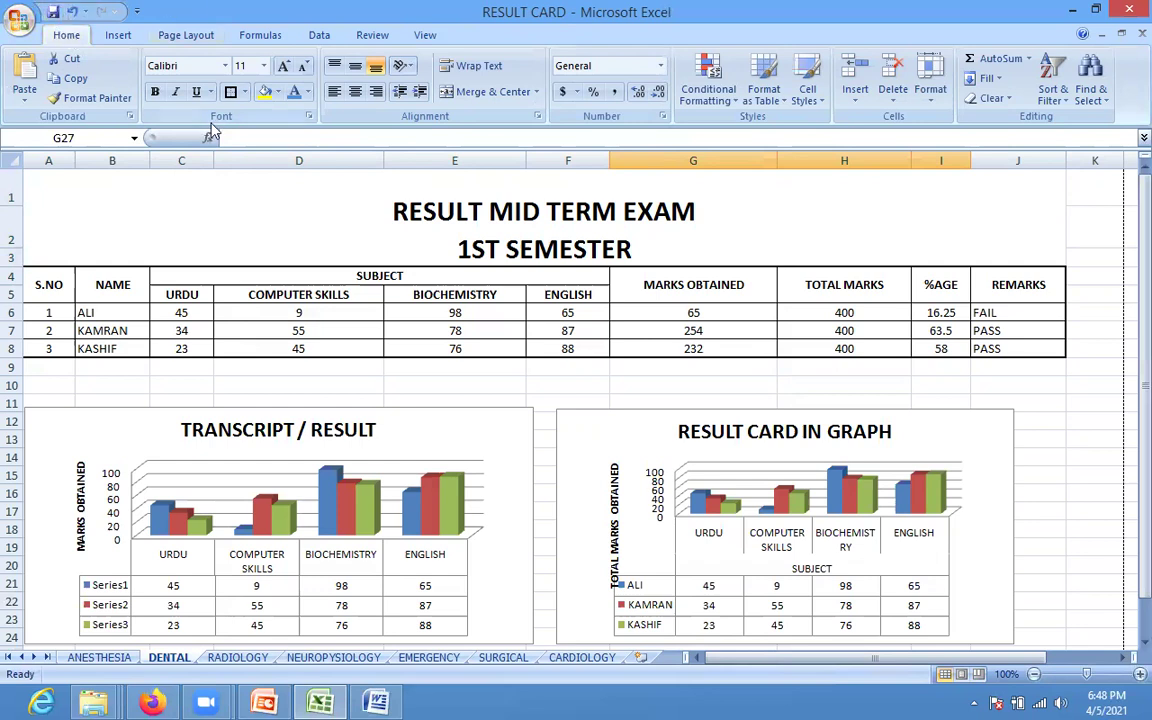
pyautogui.click(674, 50)
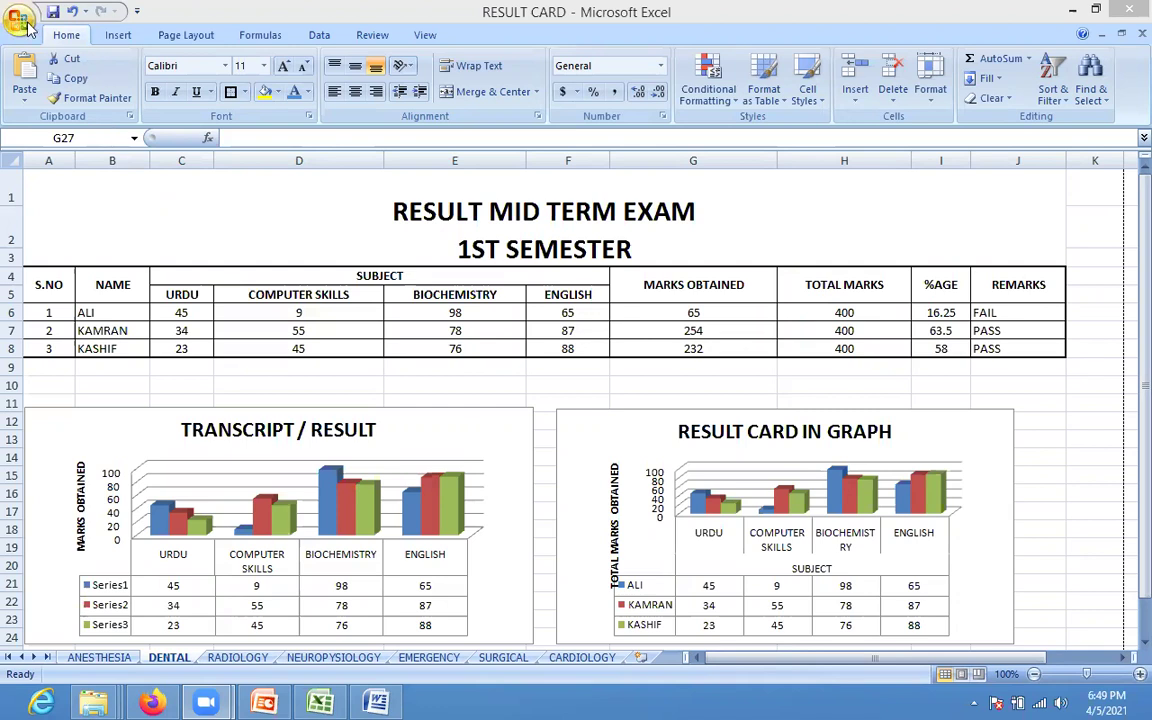
# Step: Set the DENTAL sheet's paper size to A4
pyautogui.click(180, 40)
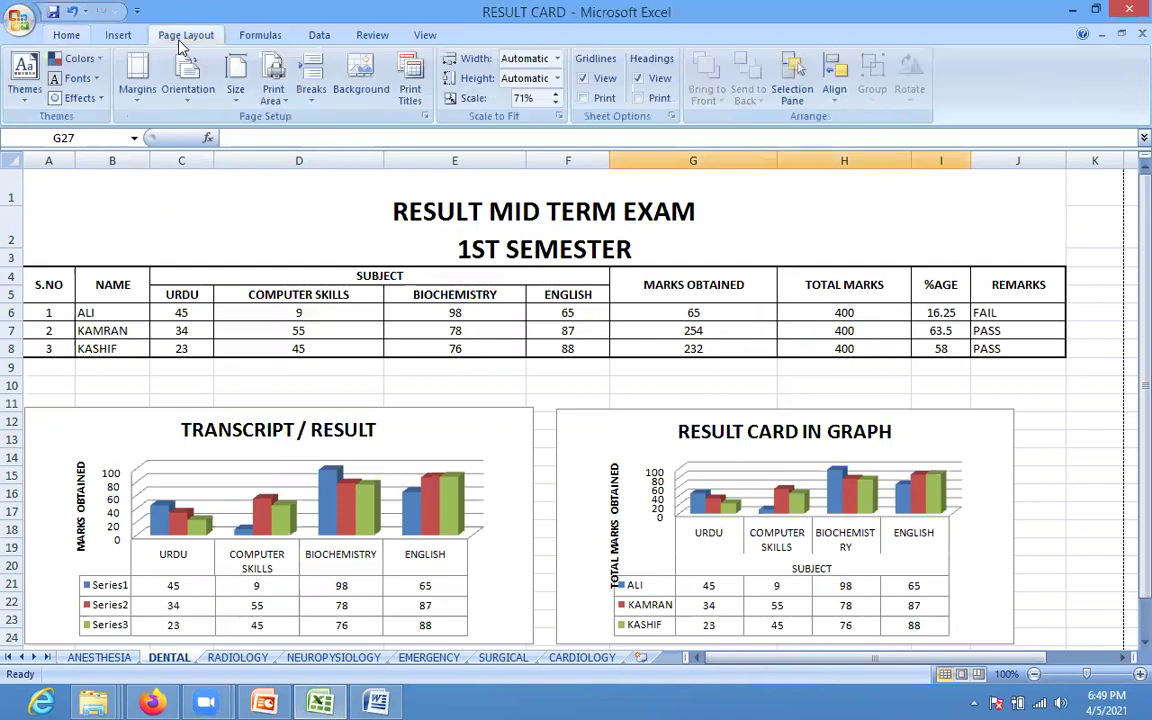
pyautogui.click(139, 100)
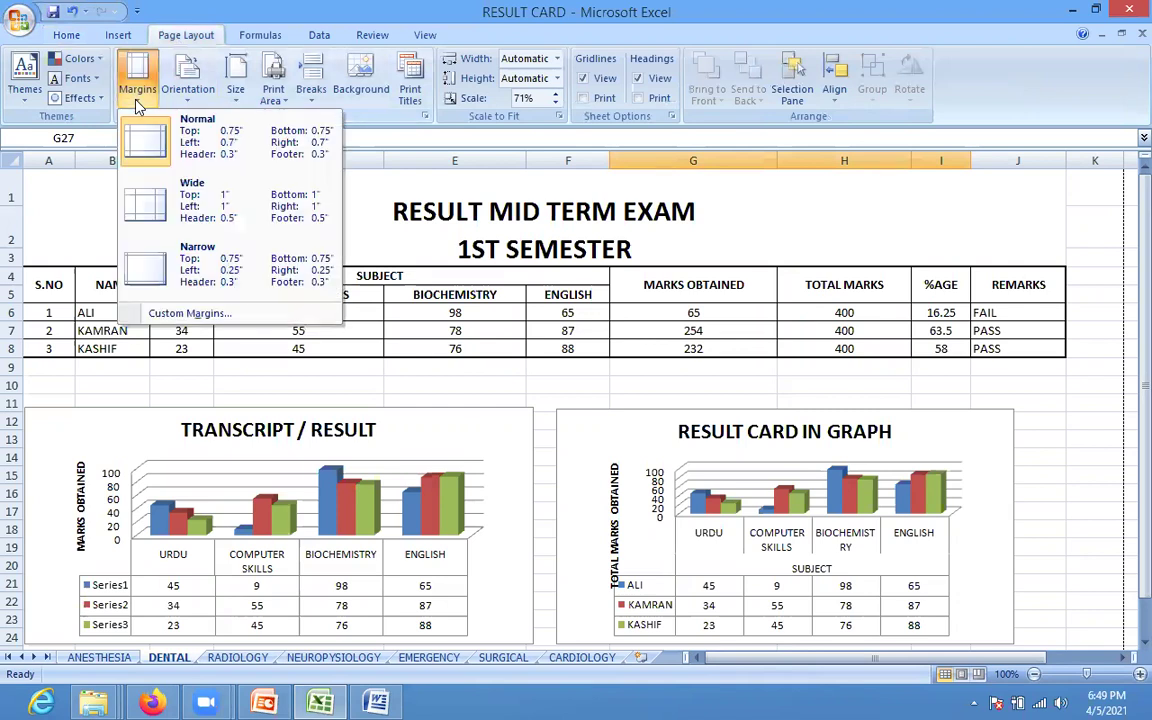
pyautogui.click(214, 90)
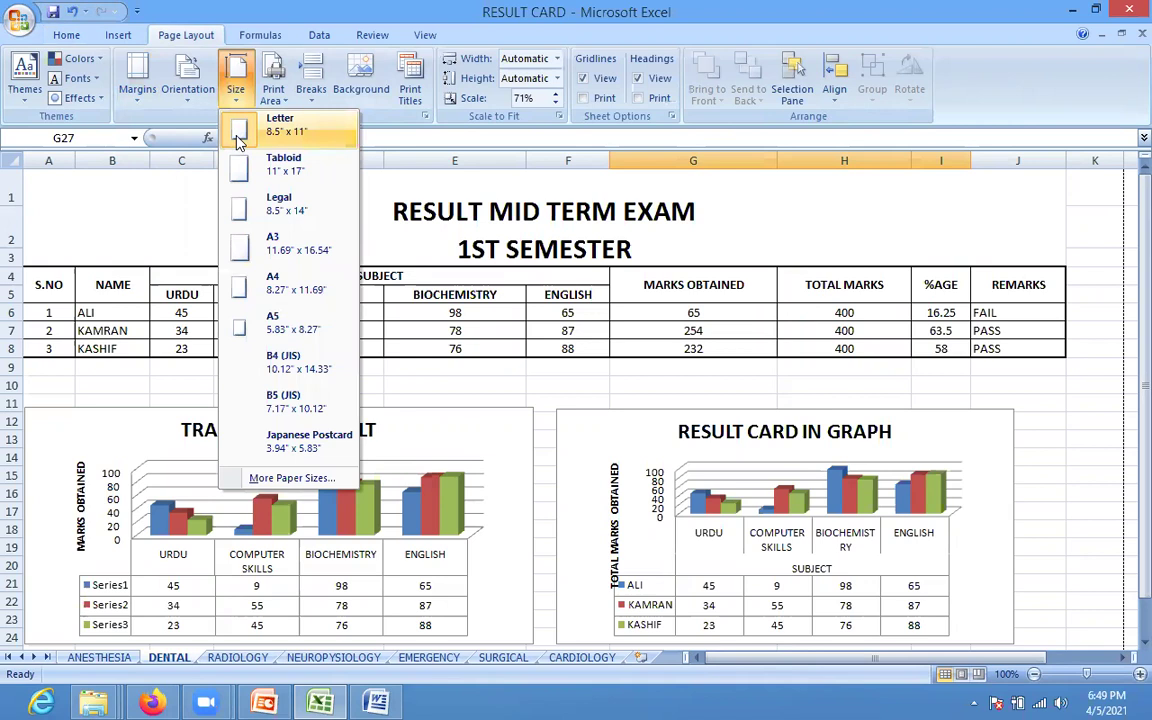
pyautogui.click(245, 288)
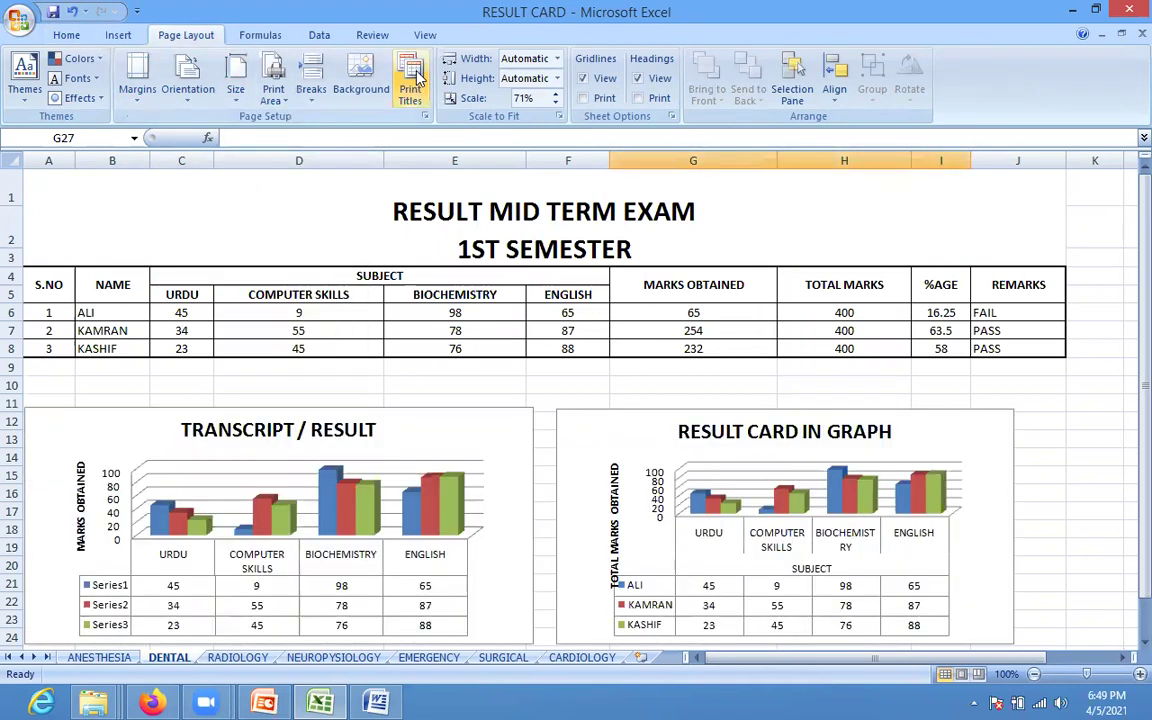
# Step: Show the DENTAL sheet in Page Break Preview and dismiss the welcome message
pyautogui.click(424, 36)
pyautogui.click(109, 89)
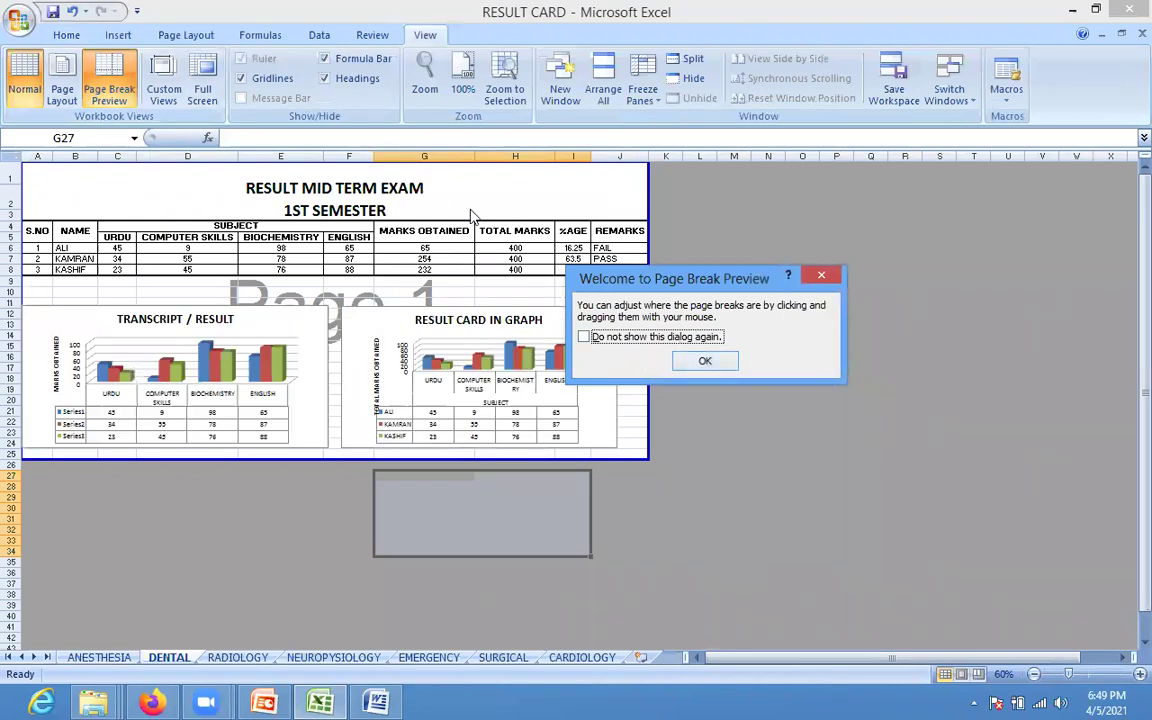
pyautogui.click(701, 359)
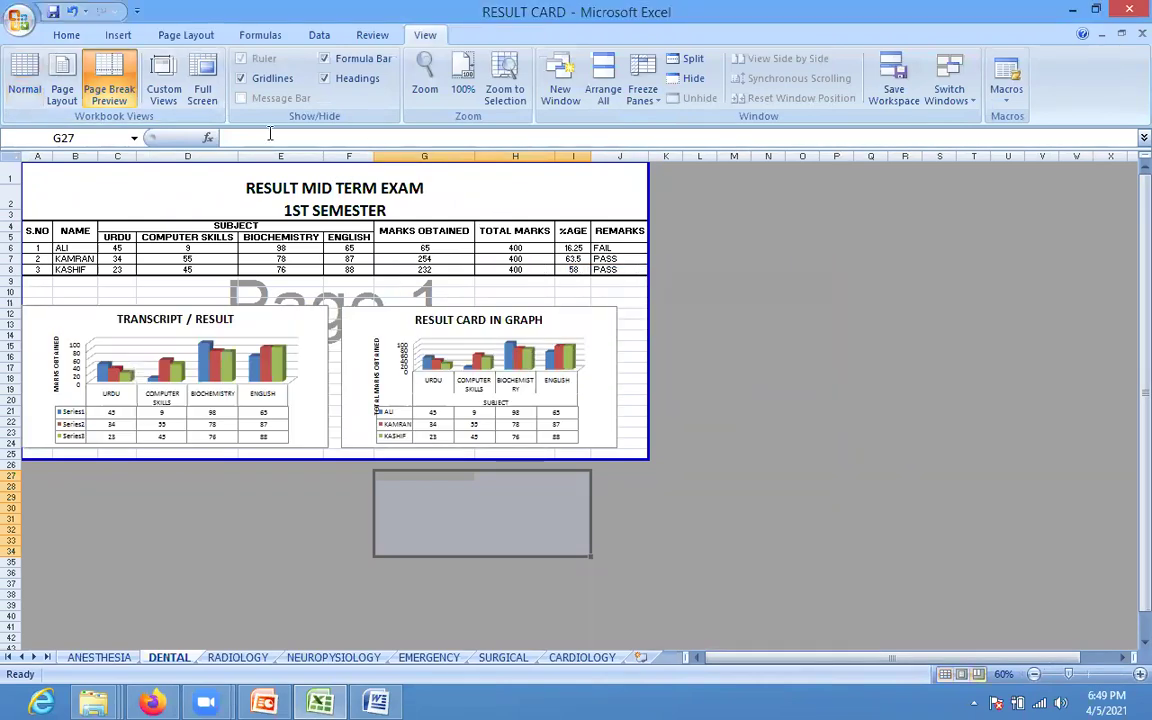
# Step: Set the DENTAL sheet's paper size to Legal, 8.5" x 14"
pyautogui.click(118, 35)
pyautogui.click(187, 36)
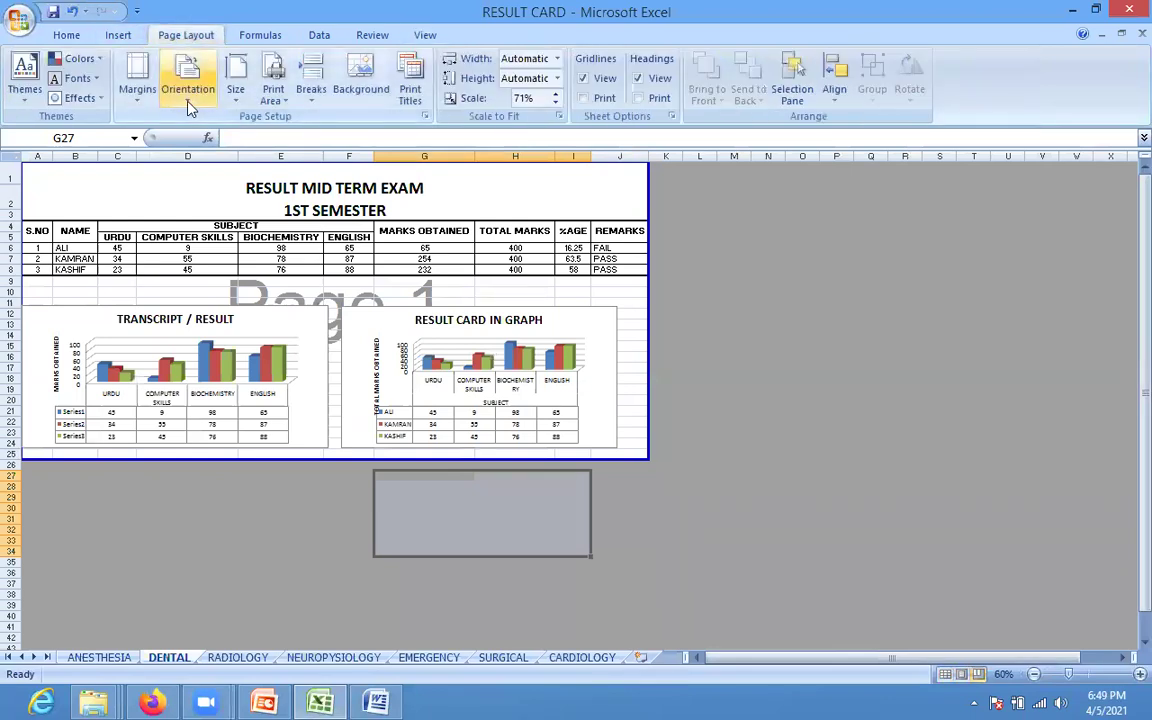
pyautogui.click(244, 95)
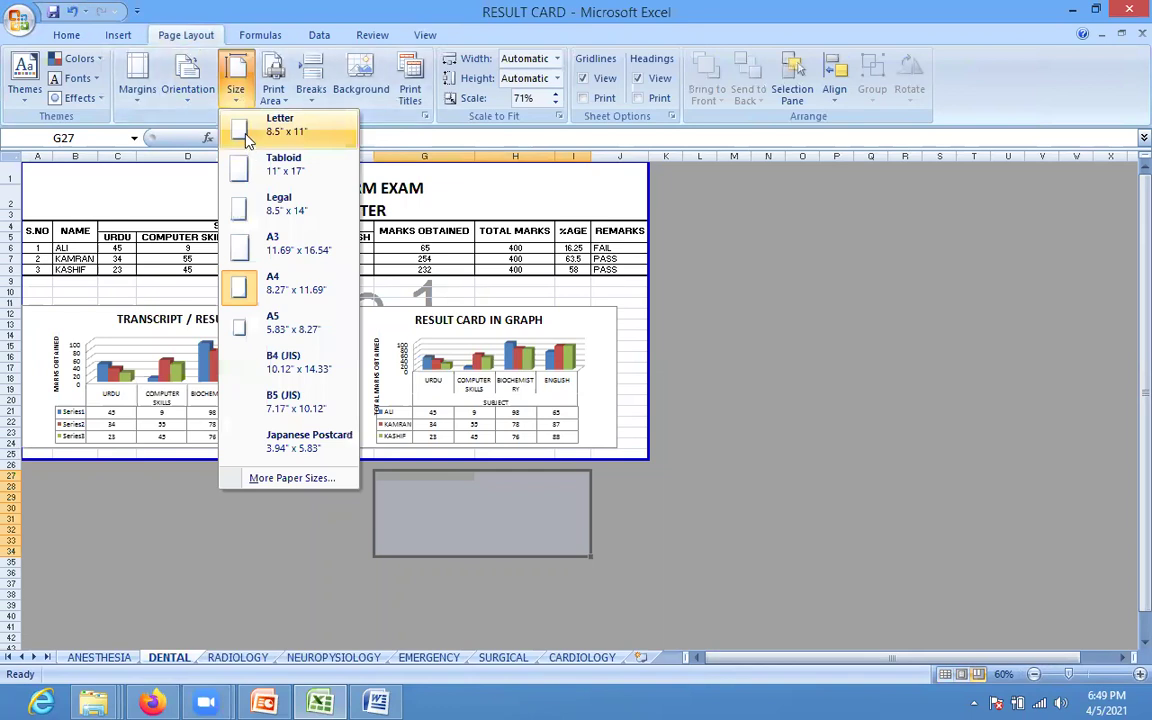
pyautogui.click(247, 216)
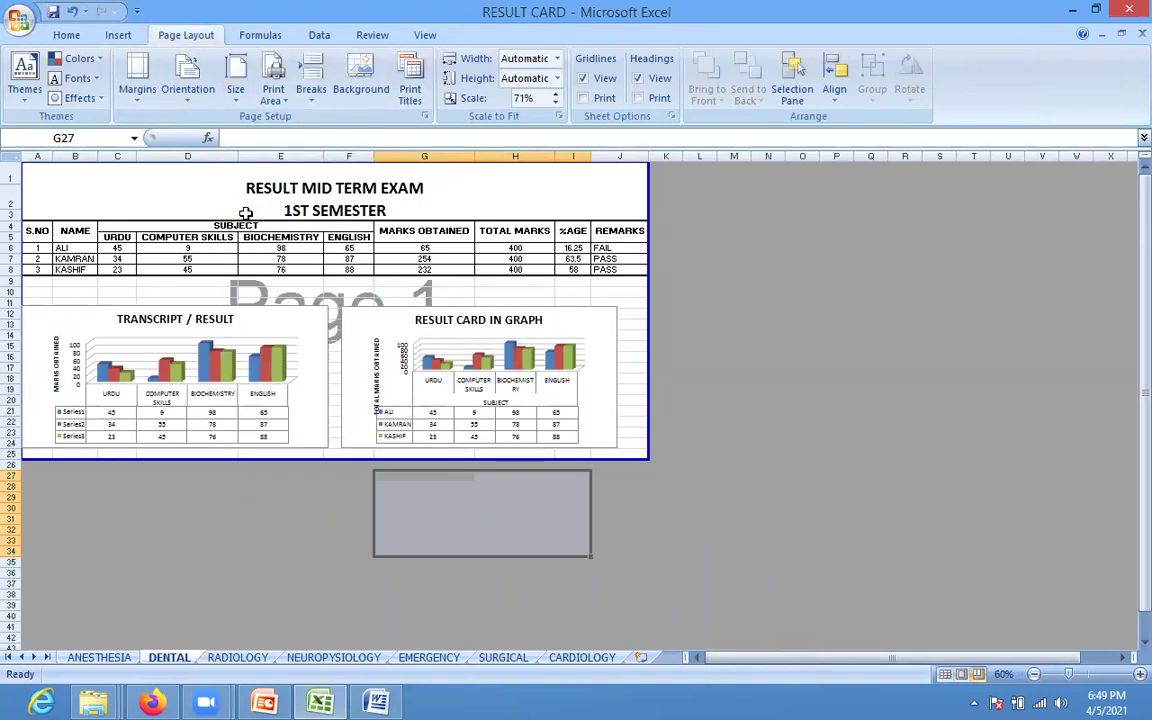
# Step: Open the custom margins settings and center the printout horizontally on the page
pyautogui.click(184, 110)
pyautogui.click(136, 106)
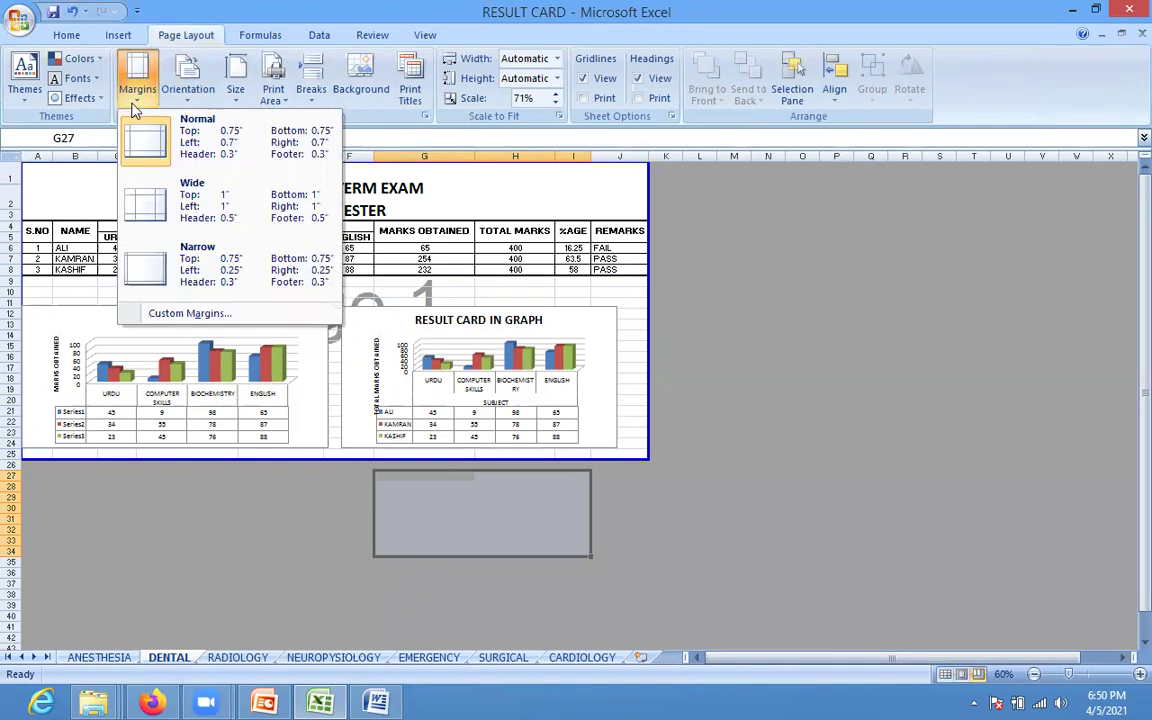
pyautogui.click(189, 314)
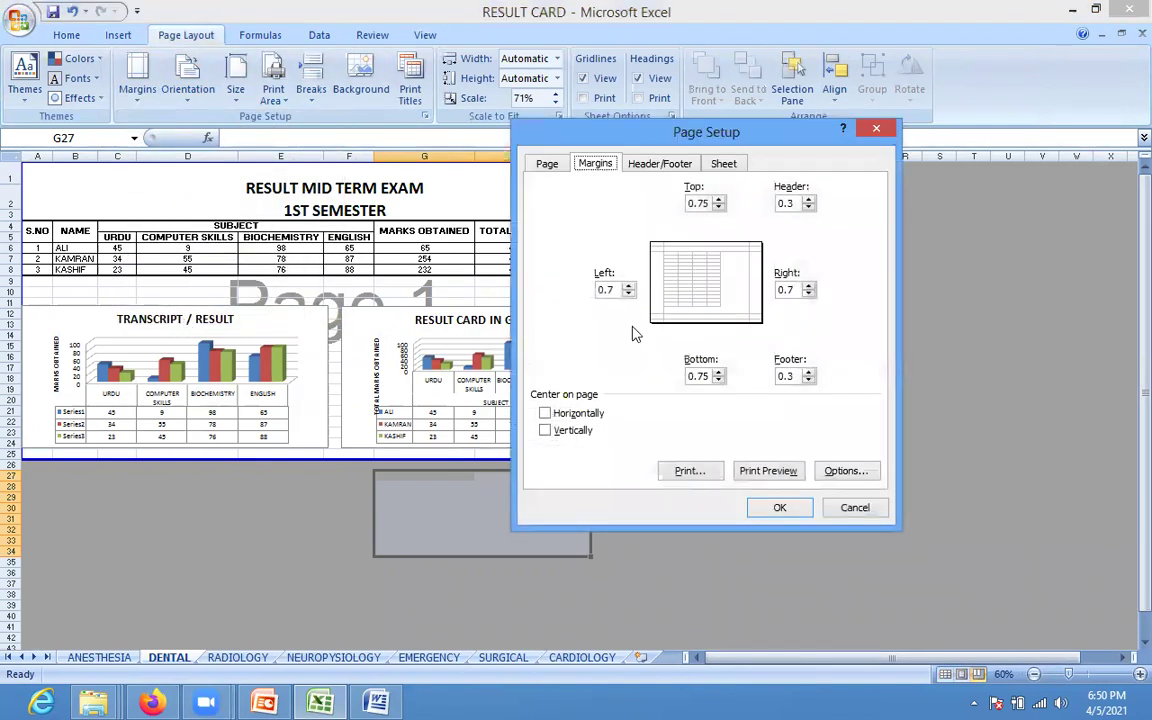
pyautogui.click(577, 414)
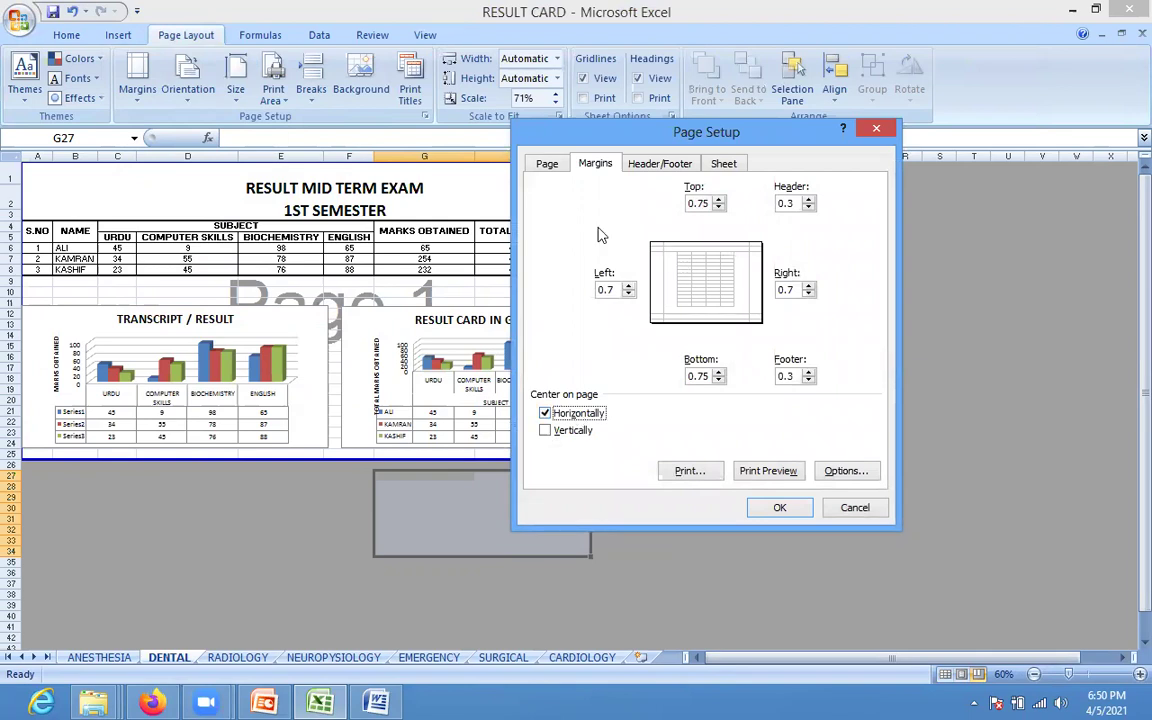
# Step: Set the print scaling to 75% of normal size in the page setup
pyautogui.click(546, 163)
pyautogui.click(642, 267)
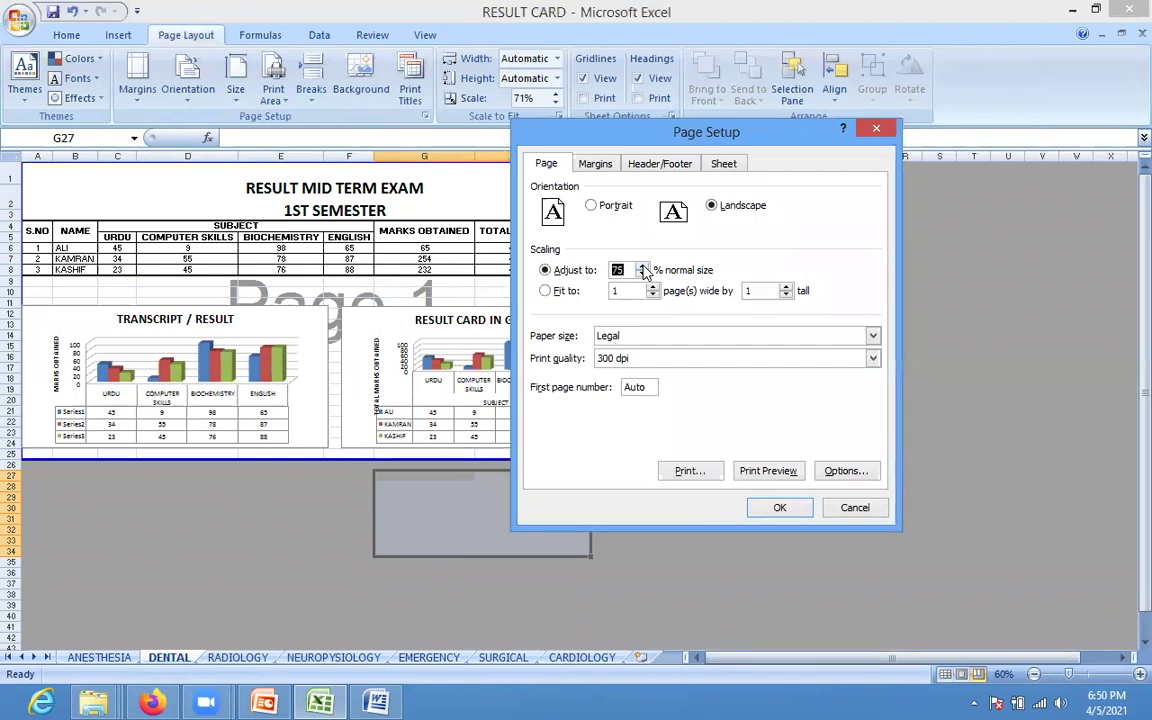
pyautogui.click(594, 165)
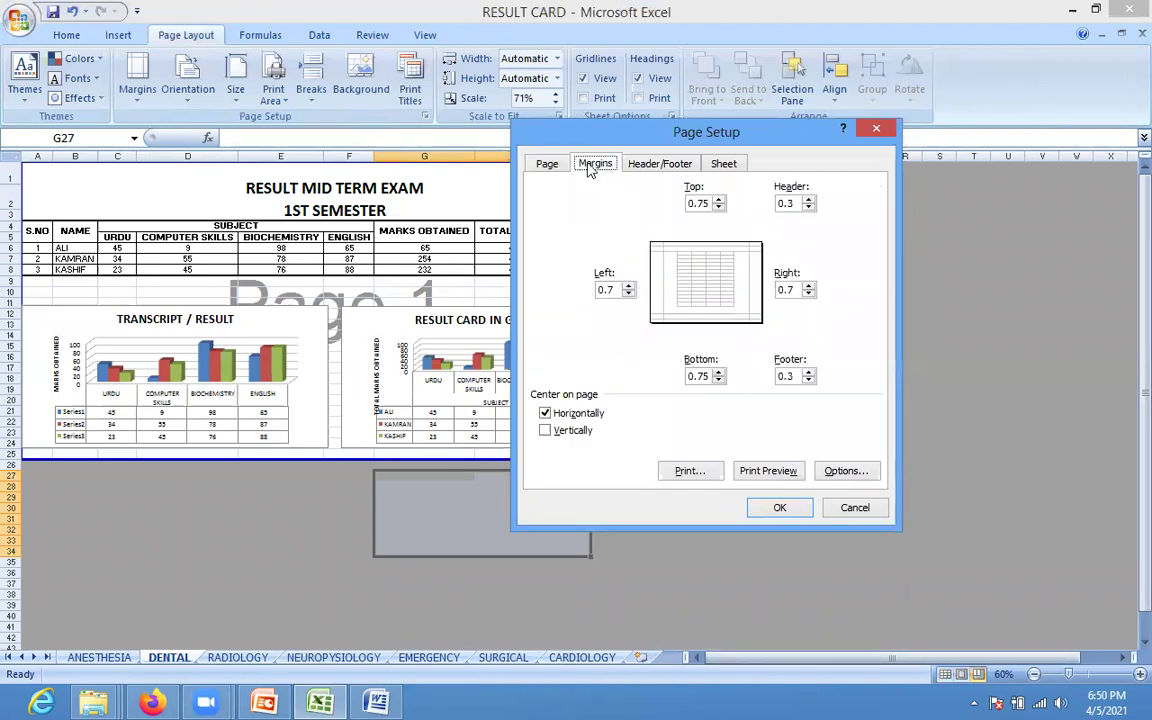
# Step: Try the A4 and Letter paper sizes in the page setup and set the size back to Legal
pyautogui.click(546, 163)
pyautogui.click(605, 336)
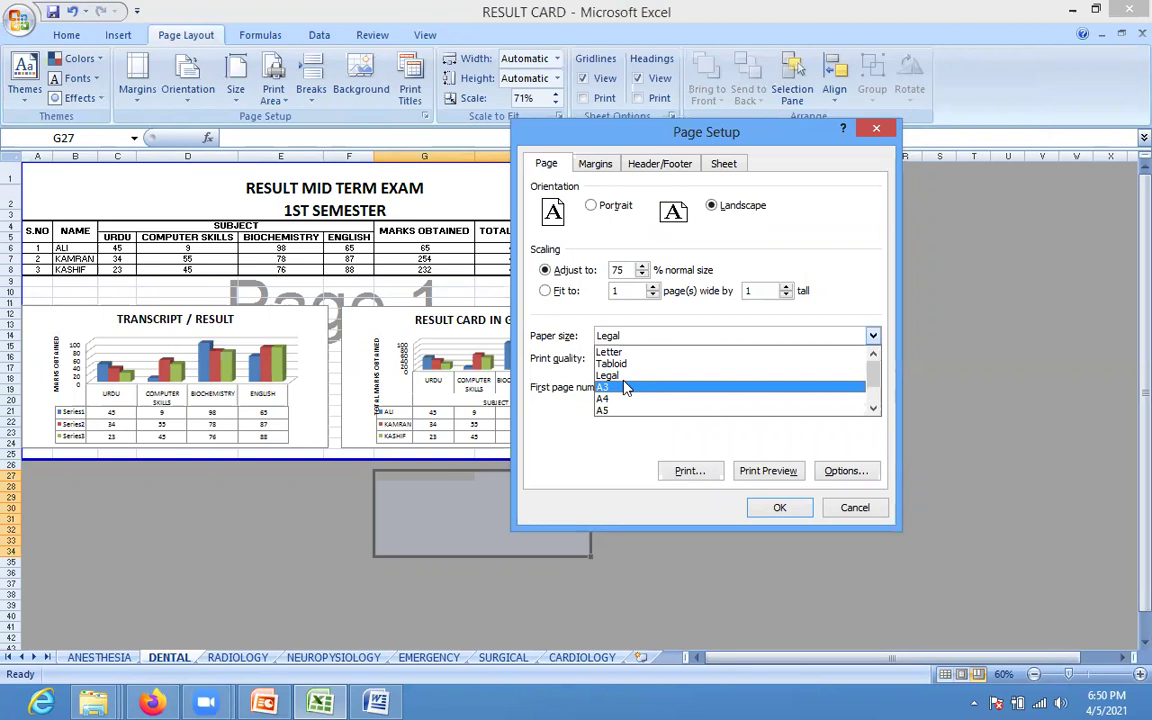
pyautogui.click(628, 375)
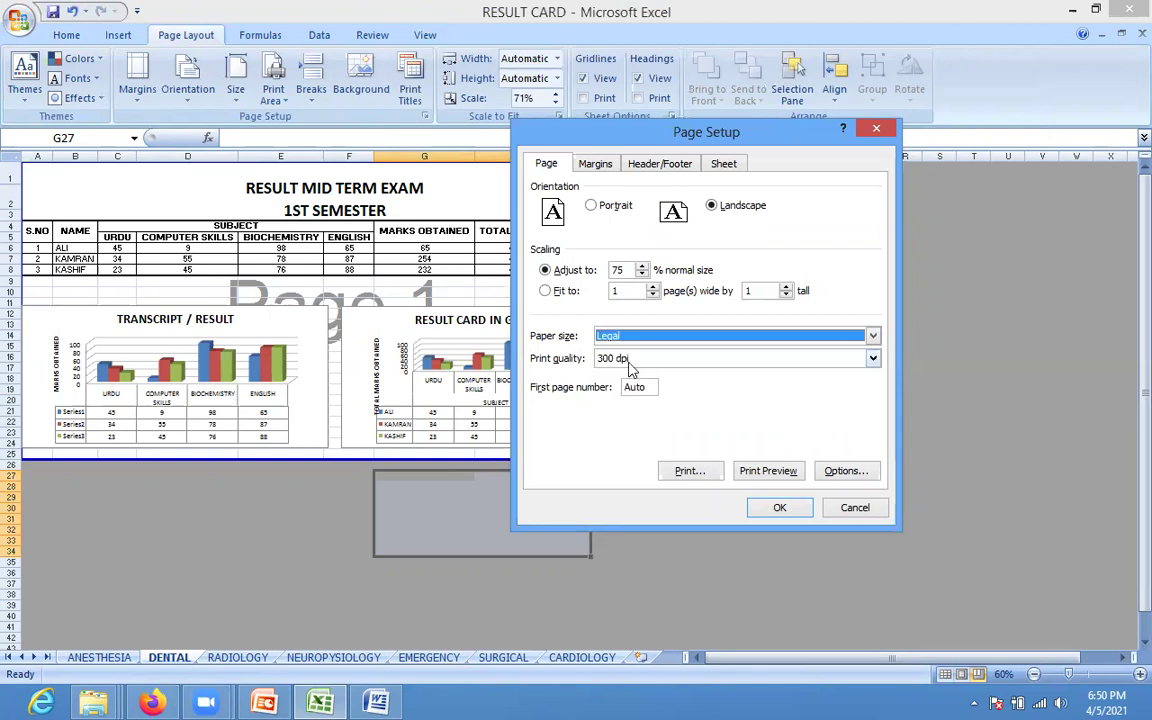
pyautogui.click(633, 337)
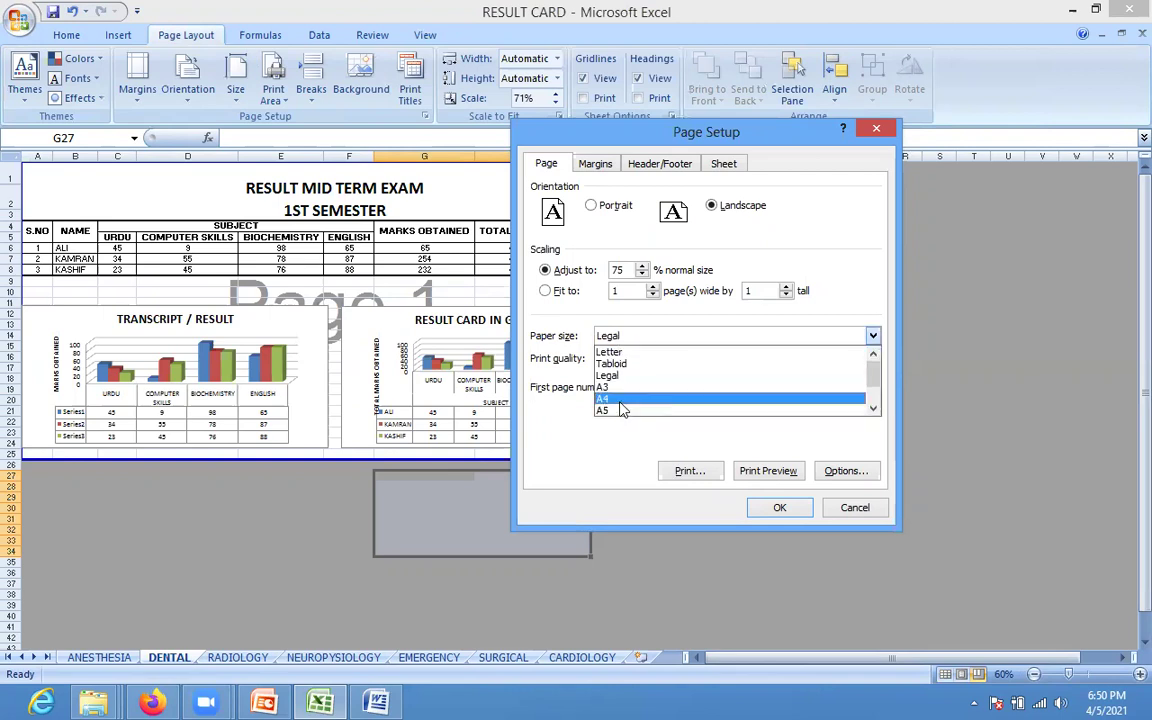
pyautogui.click(622, 400)
pyautogui.click(636, 336)
pyautogui.click(628, 354)
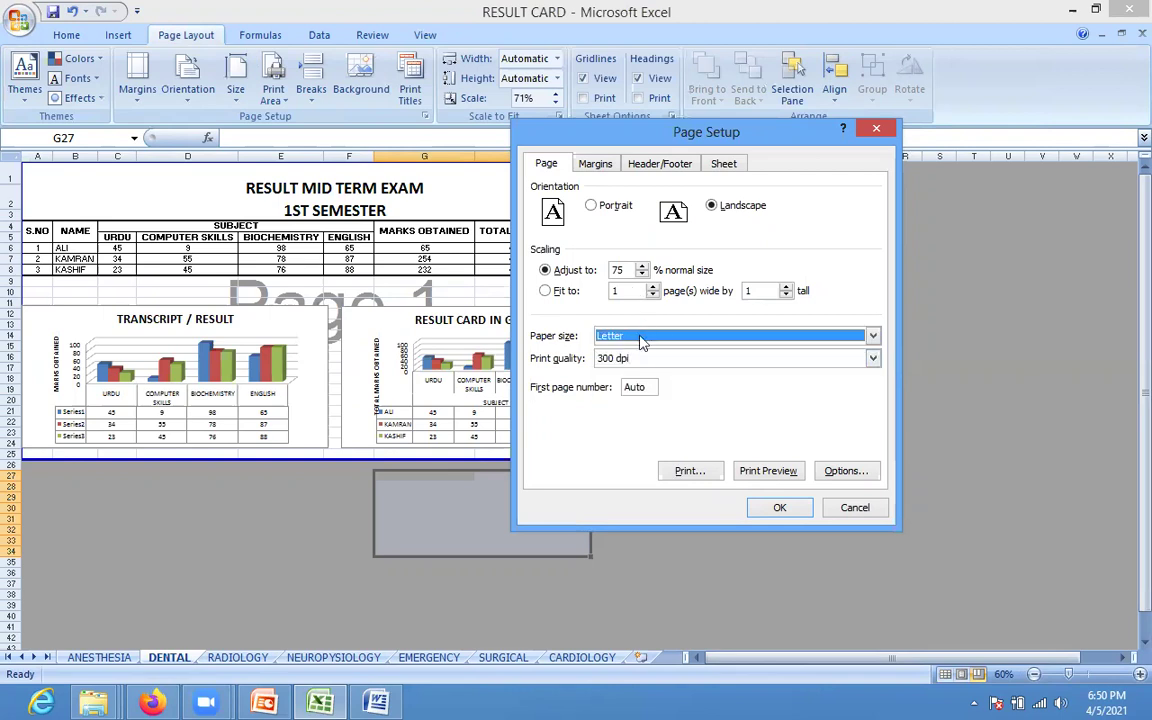
pyautogui.click(640, 340)
pyautogui.click(630, 378)
# Step: Set the left and right page margins to 0.25 and open the print preview of the sheet
pyautogui.click(597, 165)
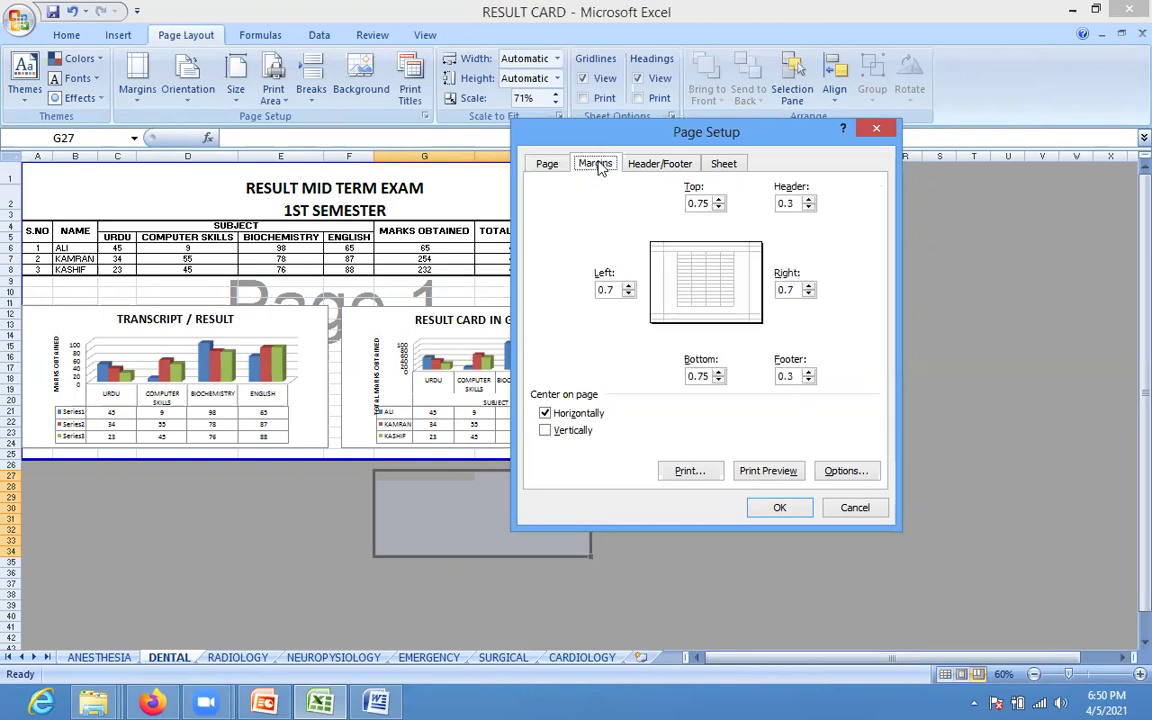
pyautogui.click(628, 287)
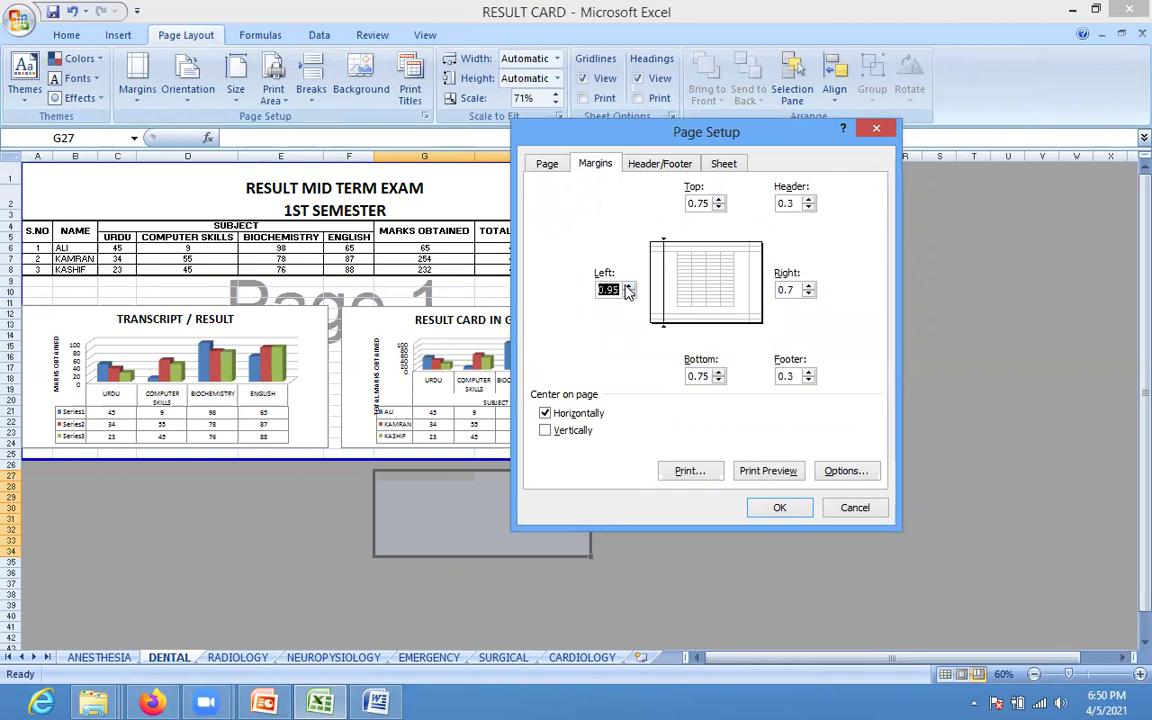
pyautogui.click(628, 294)
pyautogui.click(628, 285)
pyautogui.write('0')
pyautogui.click(809, 286)
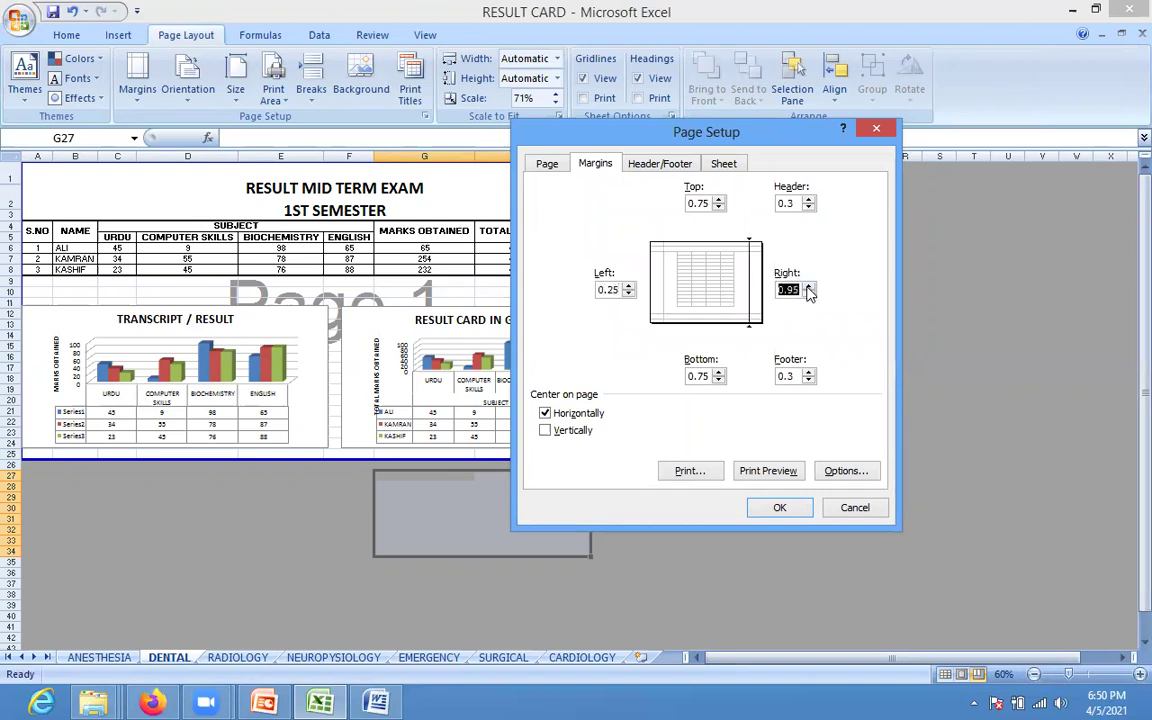
pyautogui.write('1.2')
pyautogui.click(763, 471)
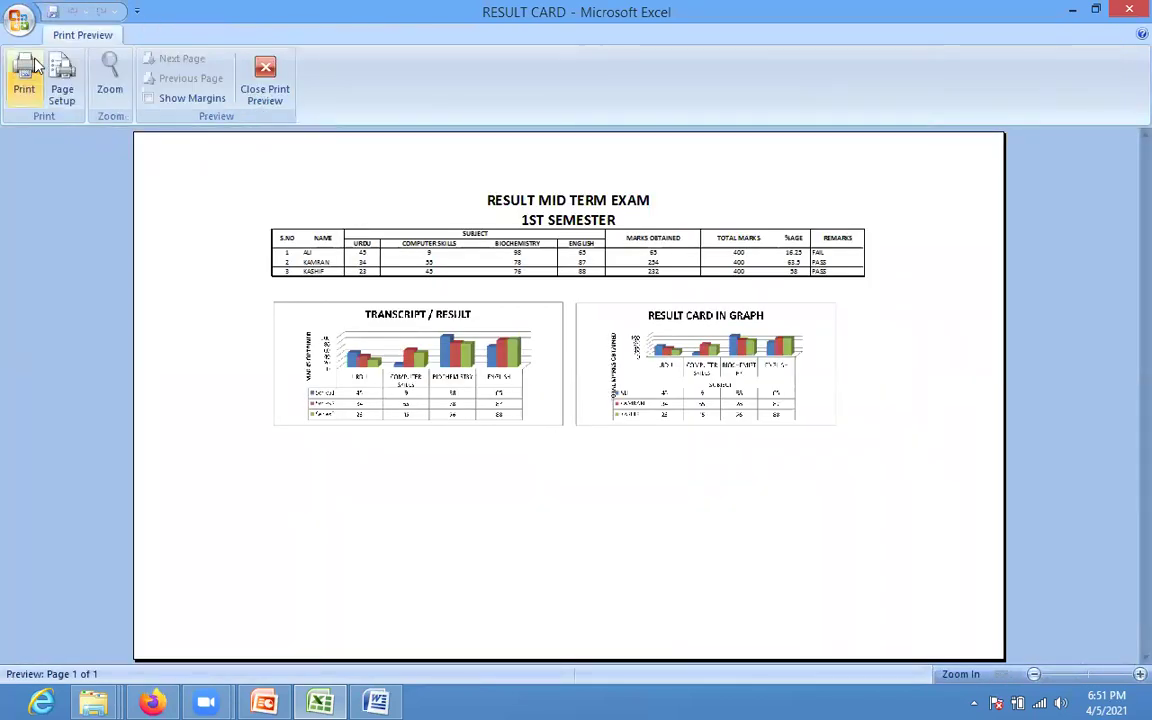
# Step: Turn off horizontal centering on the page in the page setup from the print preview
pyautogui.click(60, 80)
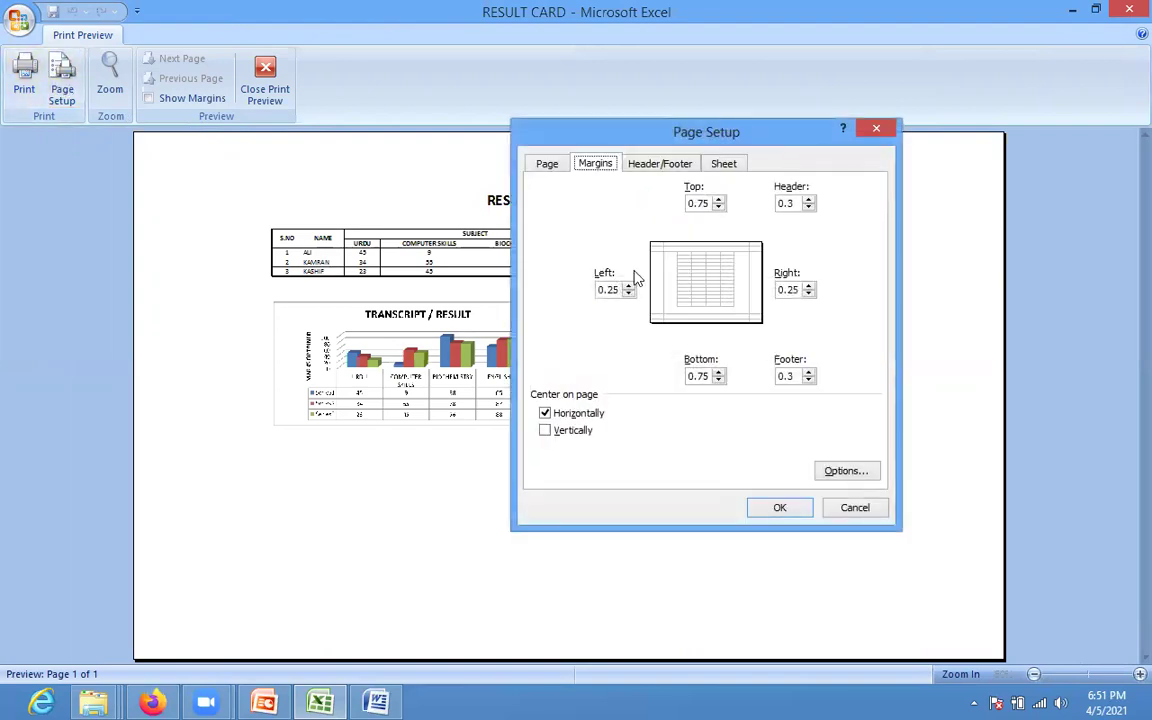
pyautogui.click(545, 413)
pyautogui.click(779, 507)
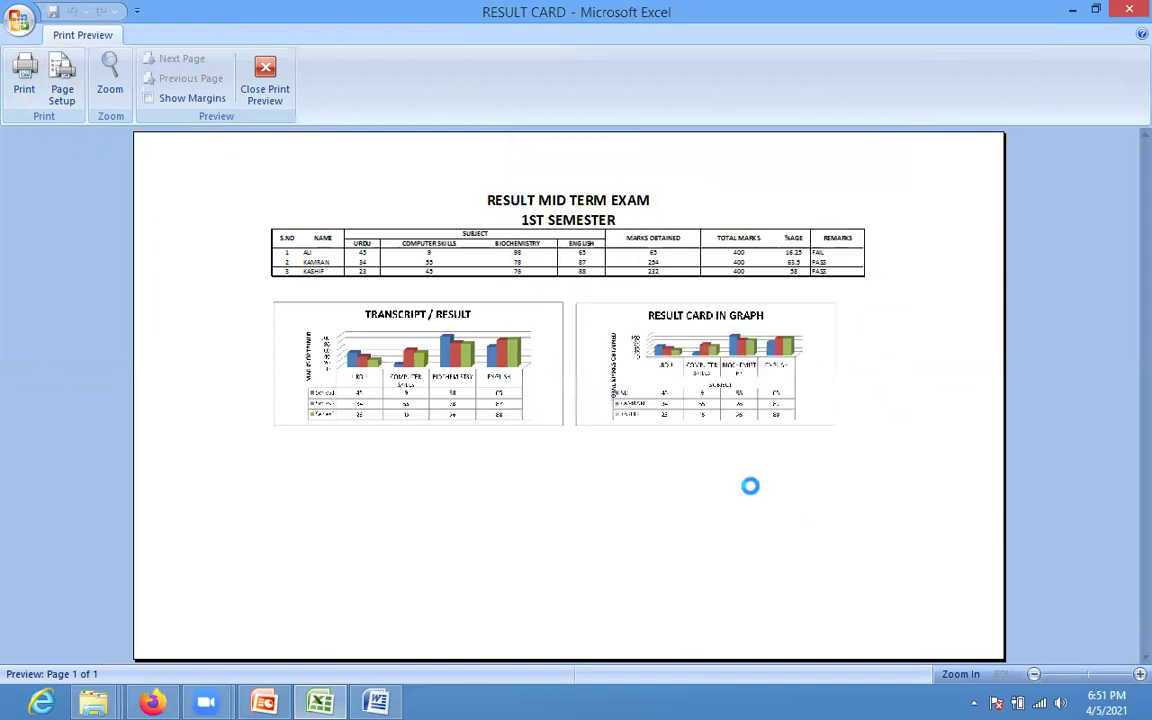